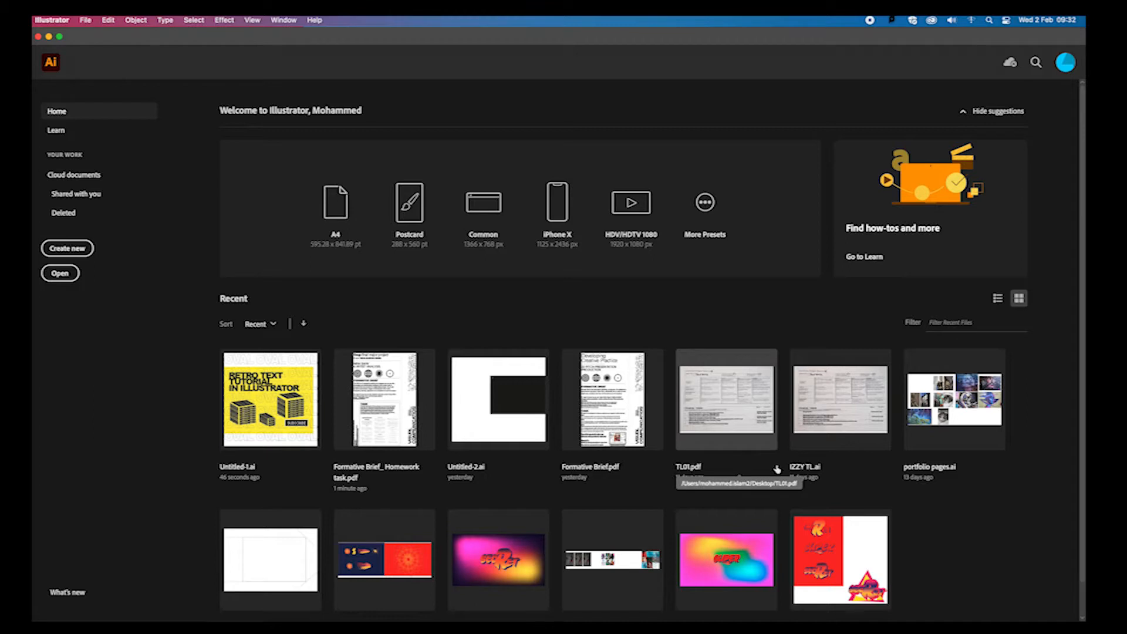
Create a new A4 print document in landscape orientation, 297 x 210 mm, with raster effects at High (300 ppi).
click(86, 21)
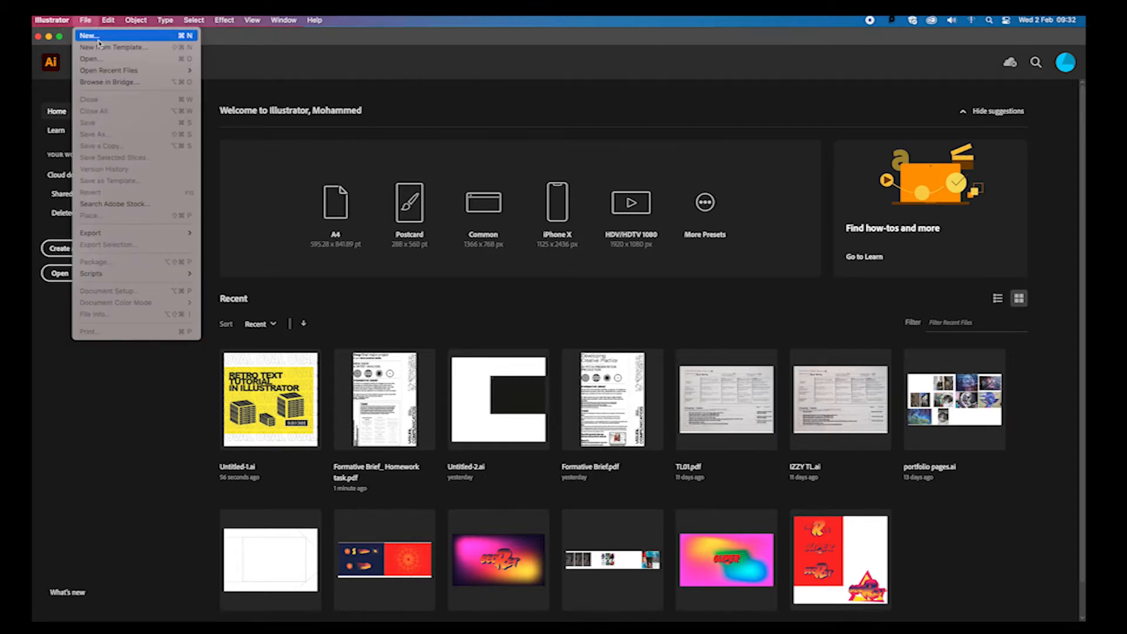
click(89, 35)
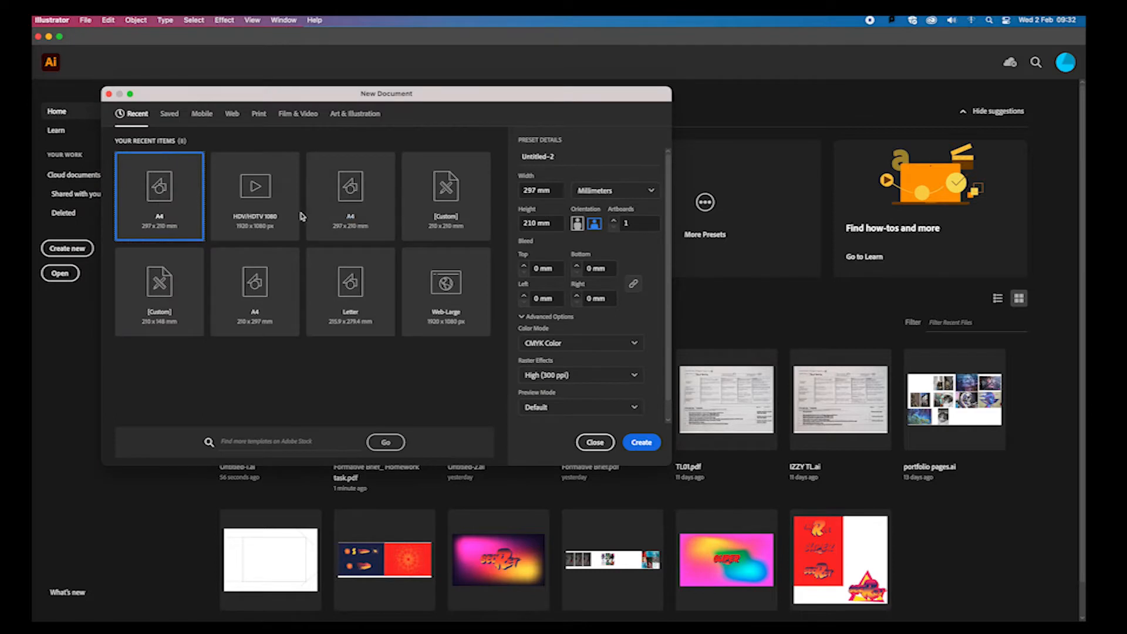
click(258, 113)
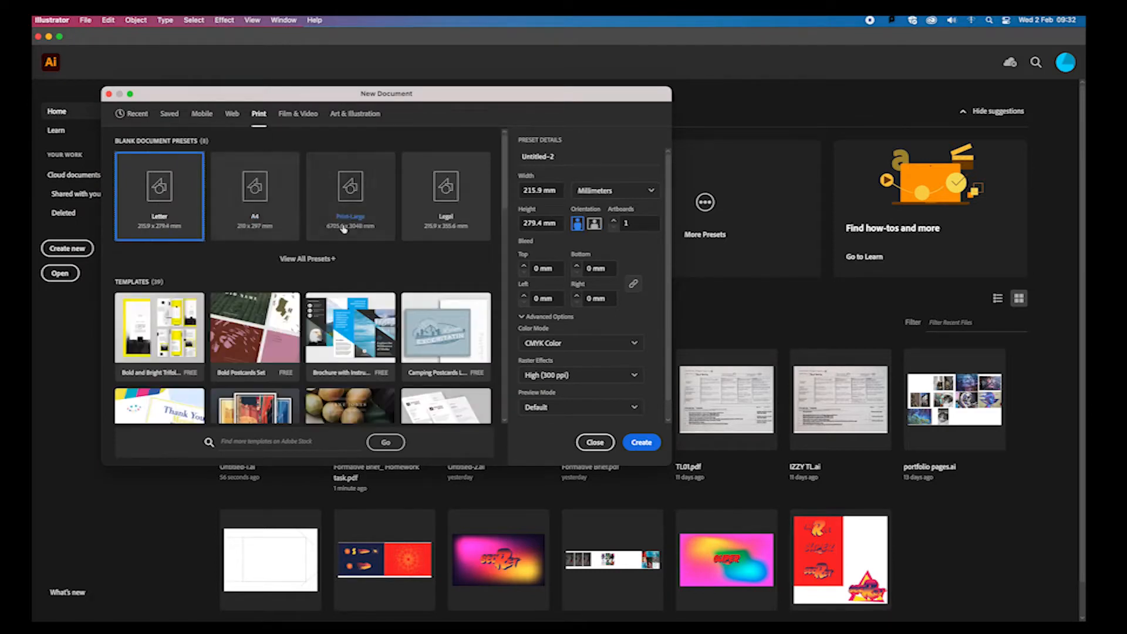
click(249, 214)
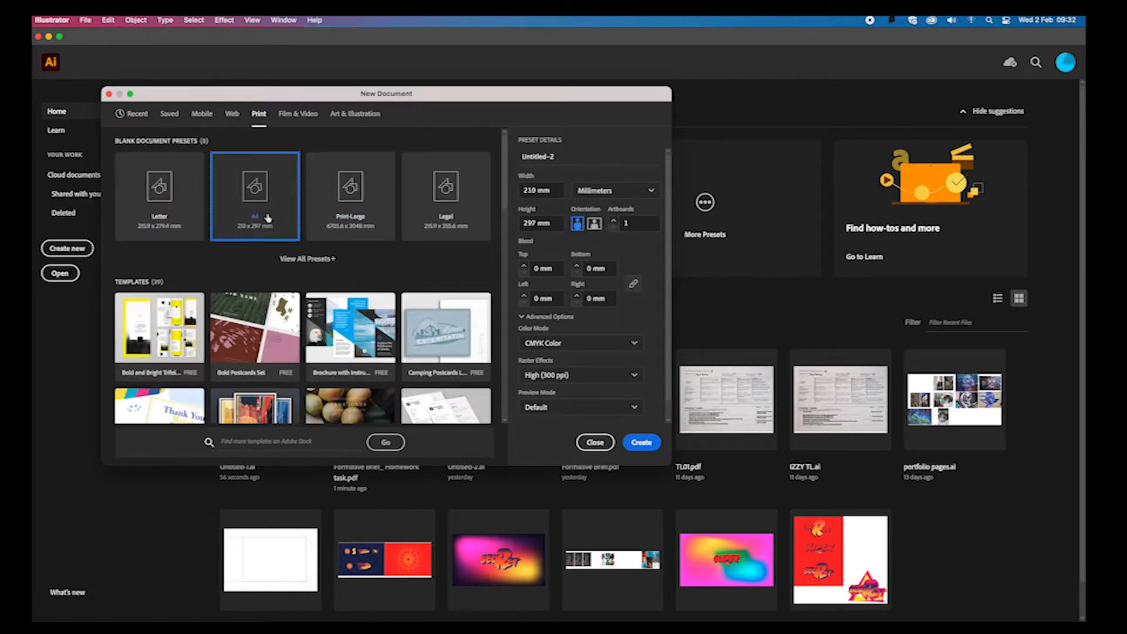
click(595, 224)
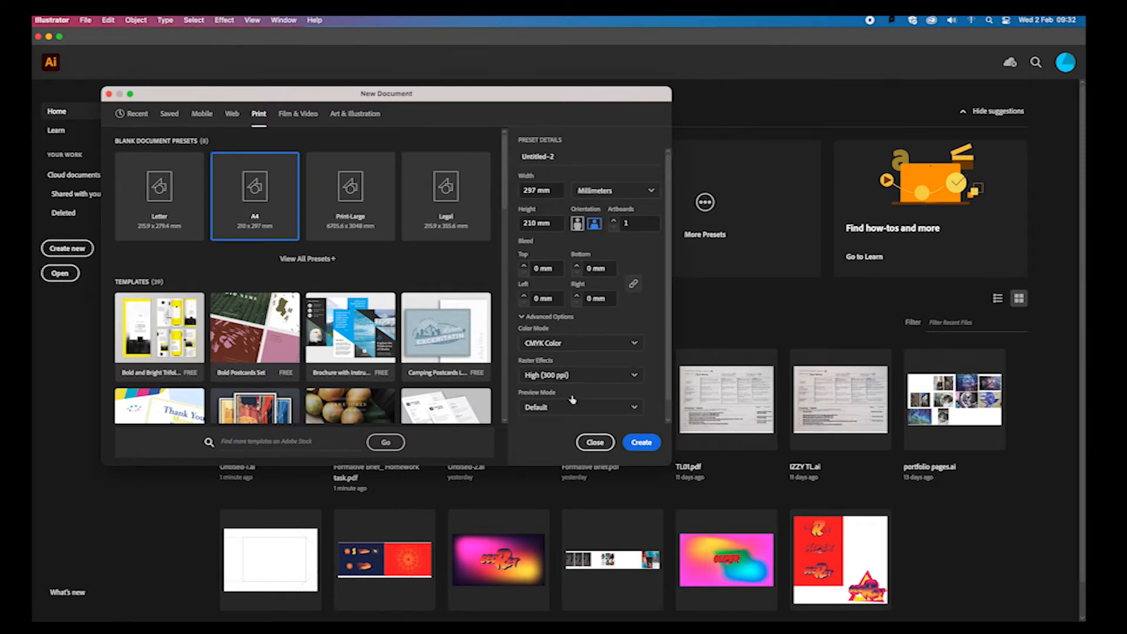
click(565, 377)
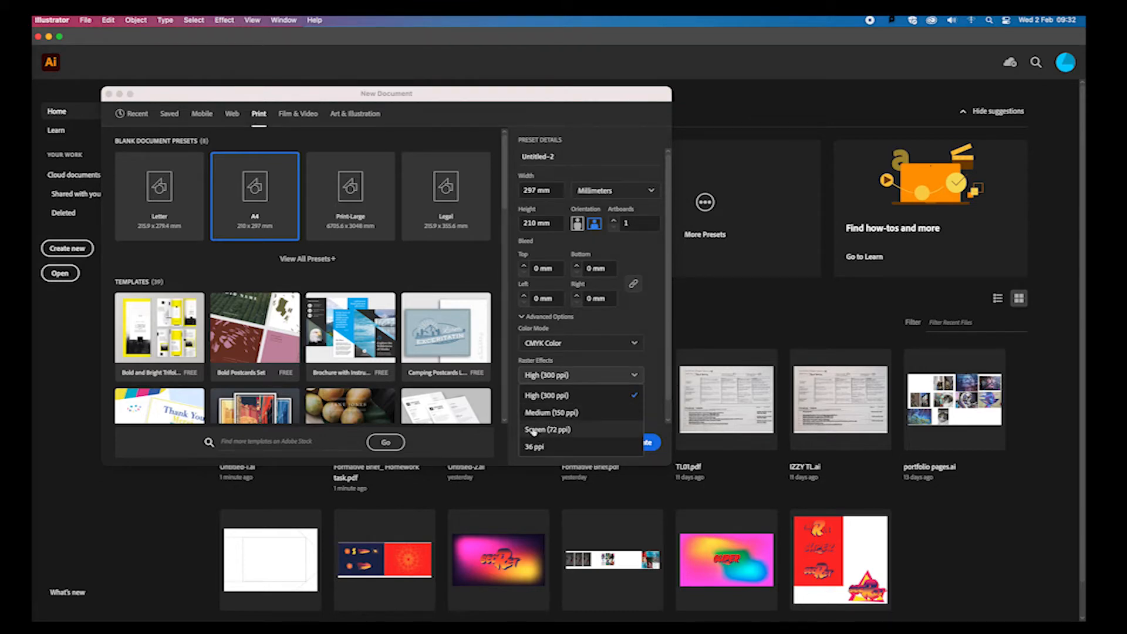
click(532, 397)
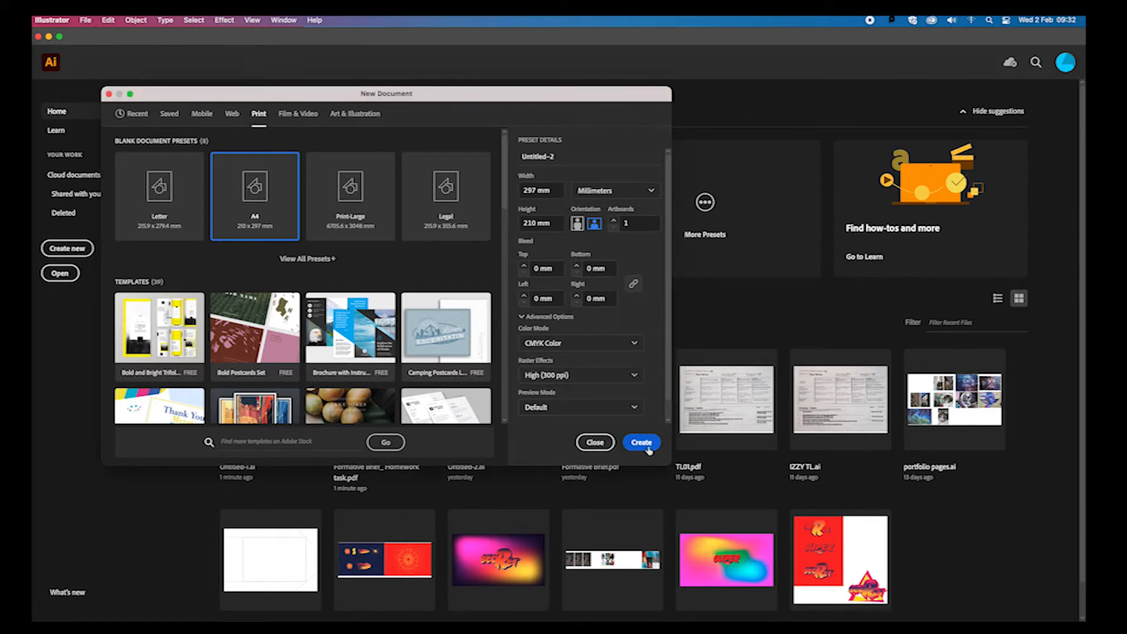
click(647, 445)
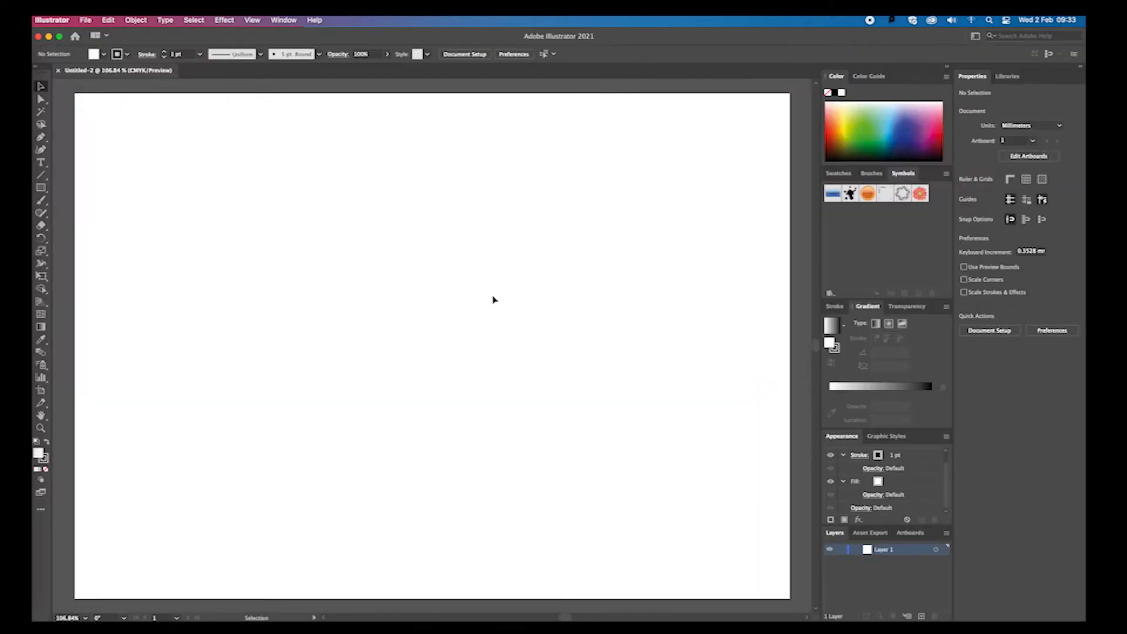
Add the letter "S" as point text and enlarge it to about 305 pt on the left part of the artboard.
click(41, 163)
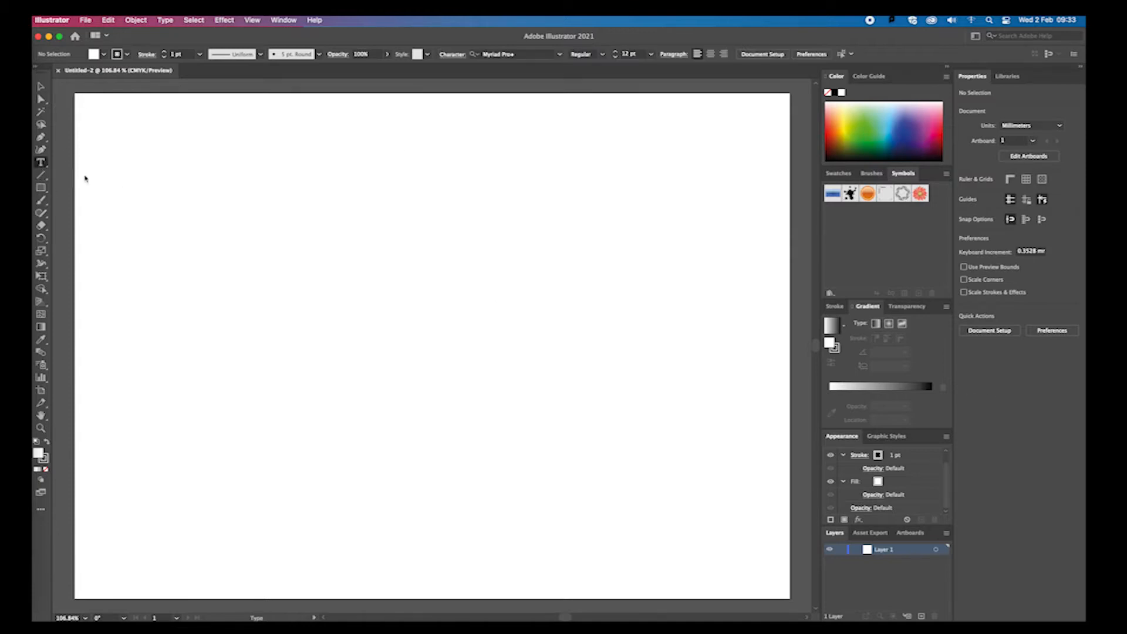
click(141, 182)
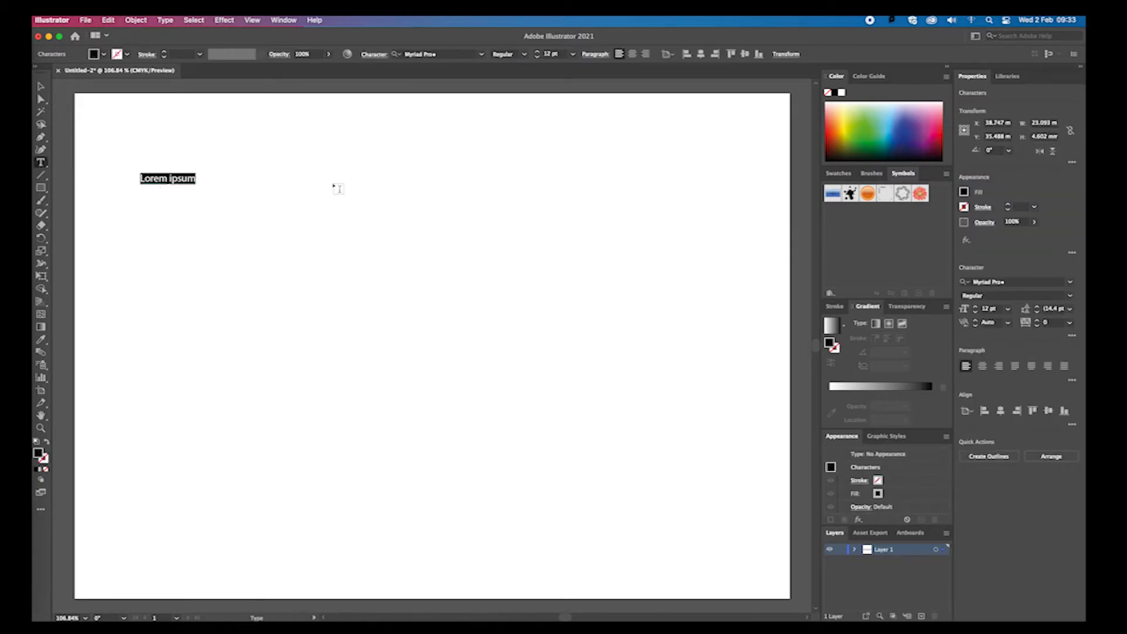
text(S)
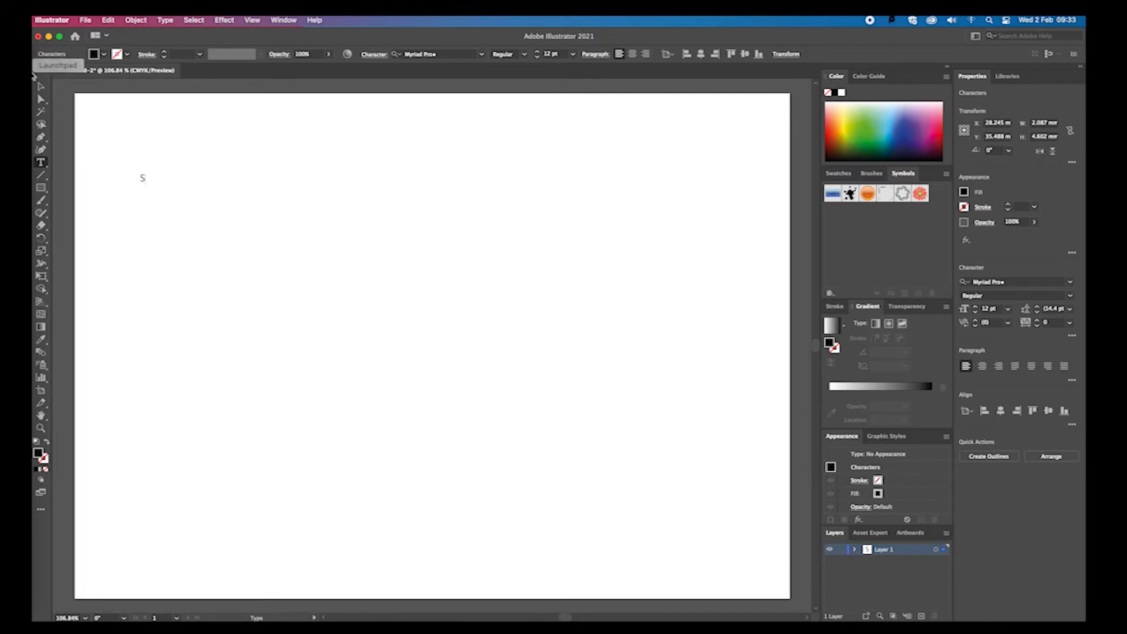
click(41, 87)
drag(148, 182, 347, 500)
drag(254, 360, 257, 316)
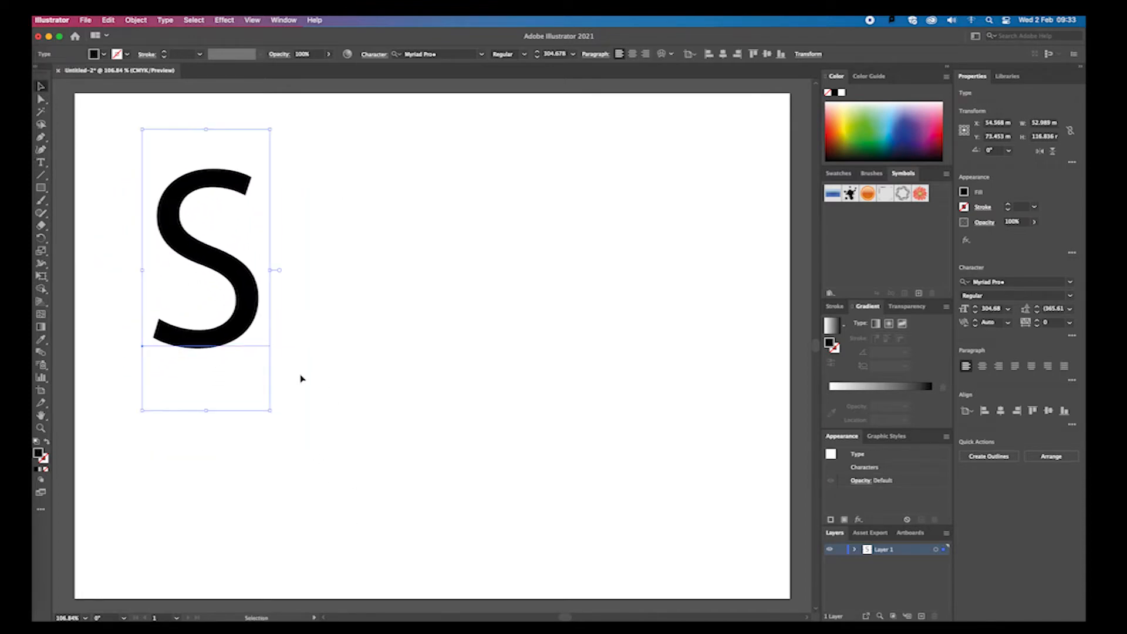
click(339, 313)
Draw a black circle beside the S and scale it down to about 75 mm in diameter.
click(41, 189)
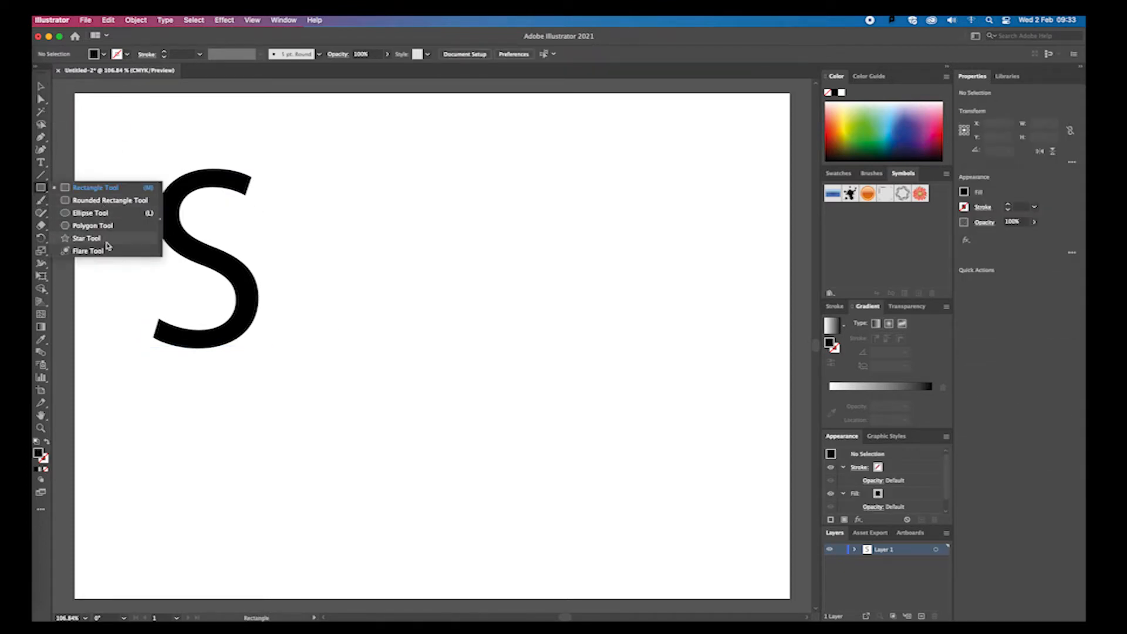
click(101, 212)
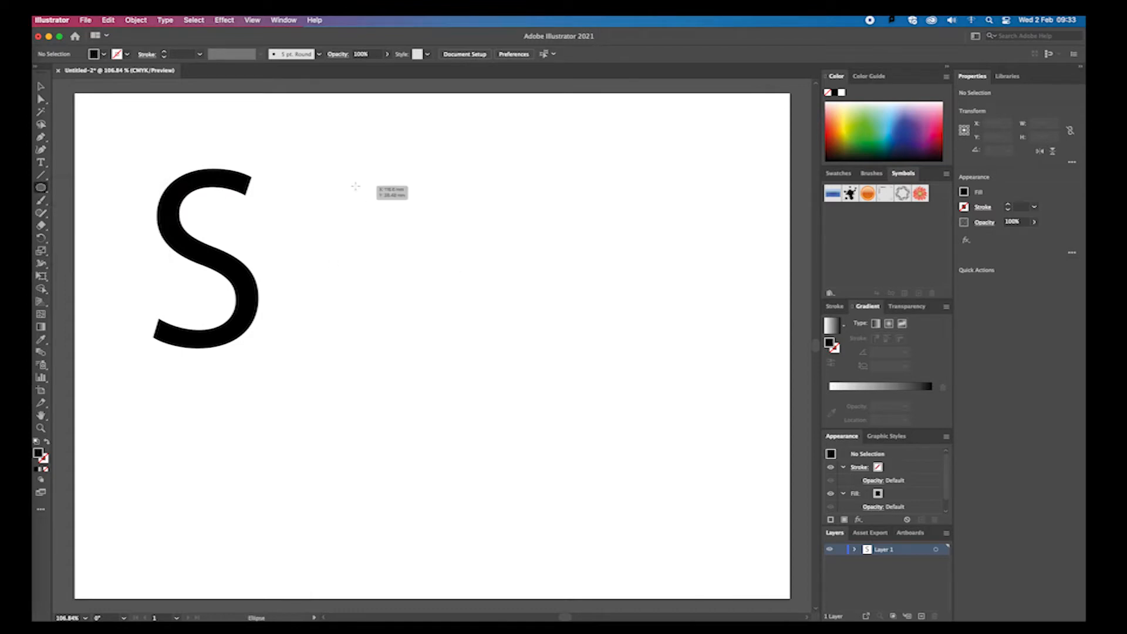
drag(355, 186, 551, 381)
key(v)
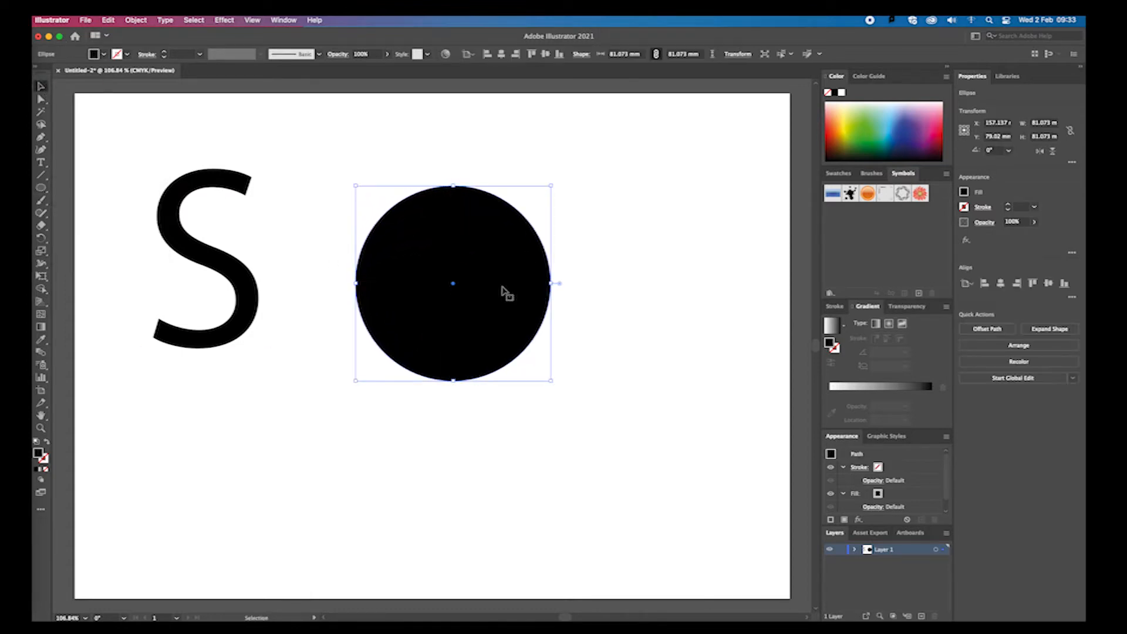
drag(482, 286, 452, 259)
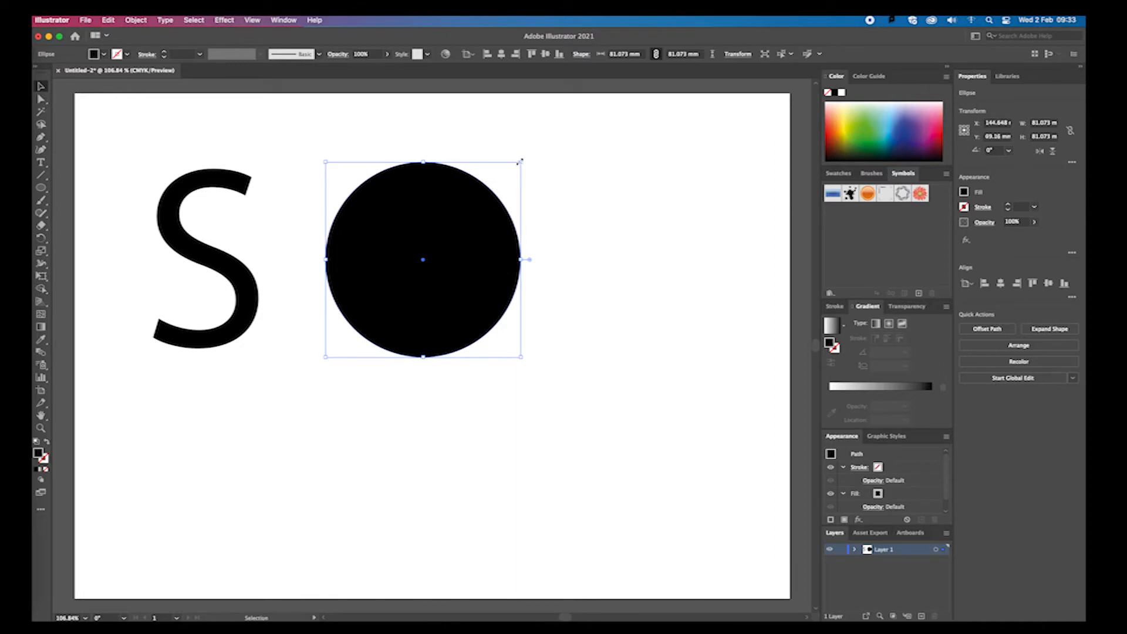
drag(520, 162, 506, 176)
mouse_move(392, 277)
mouse_down()
mouse_move(385, 267)
mouse_move(393, 275)
mouse_up()
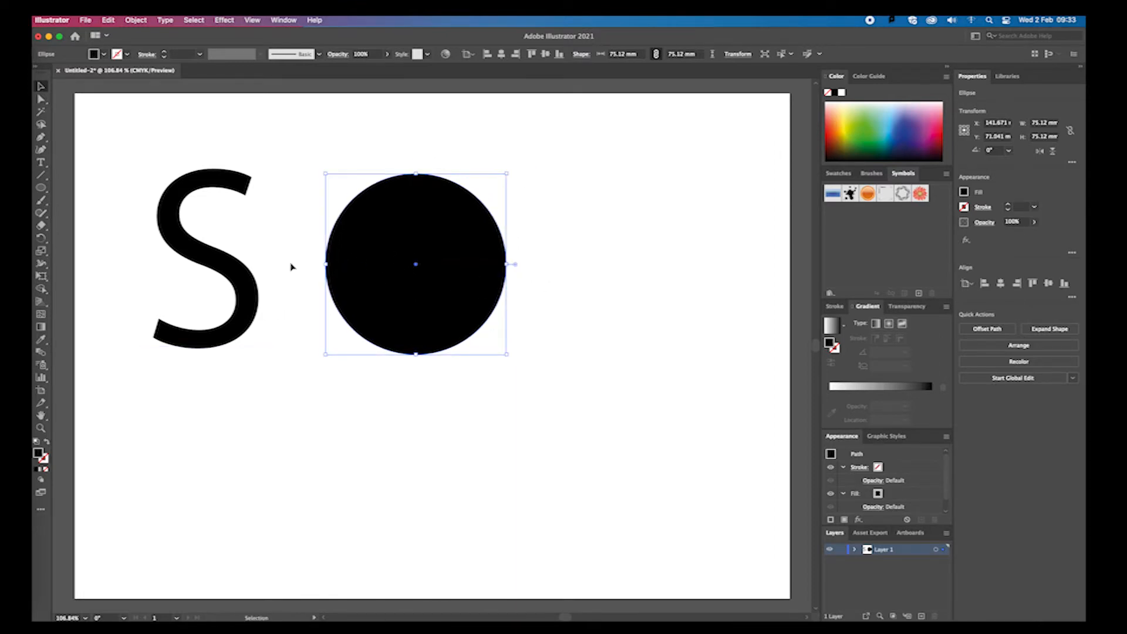
Set the S in the Didot font and shift the letter and the circle slightly to space them apart.
click(192, 264)
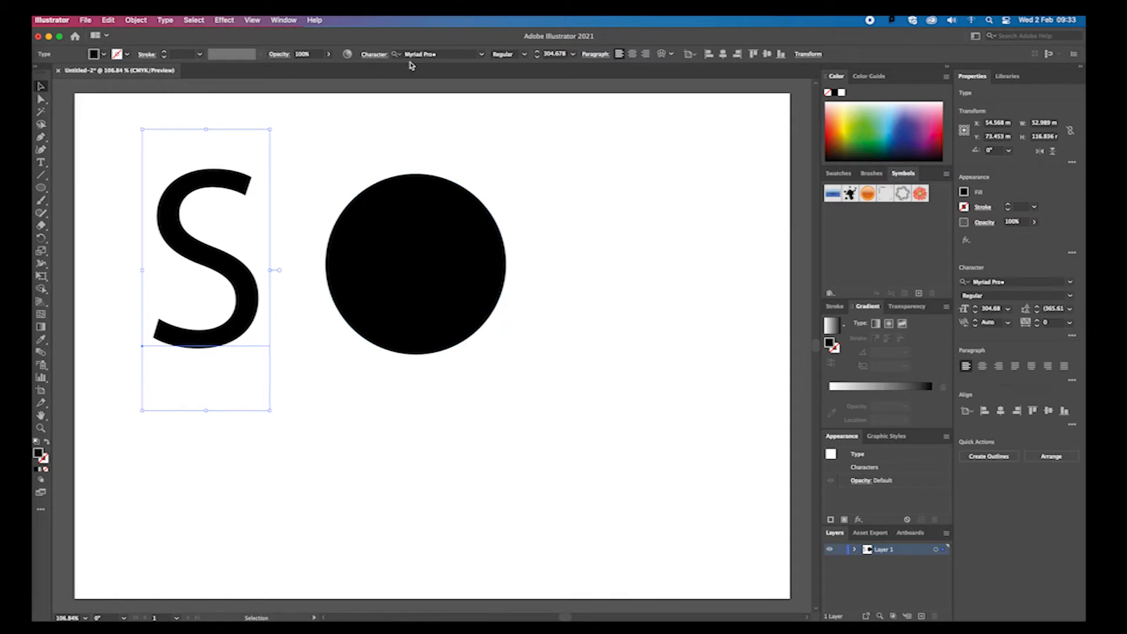
click(482, 54)
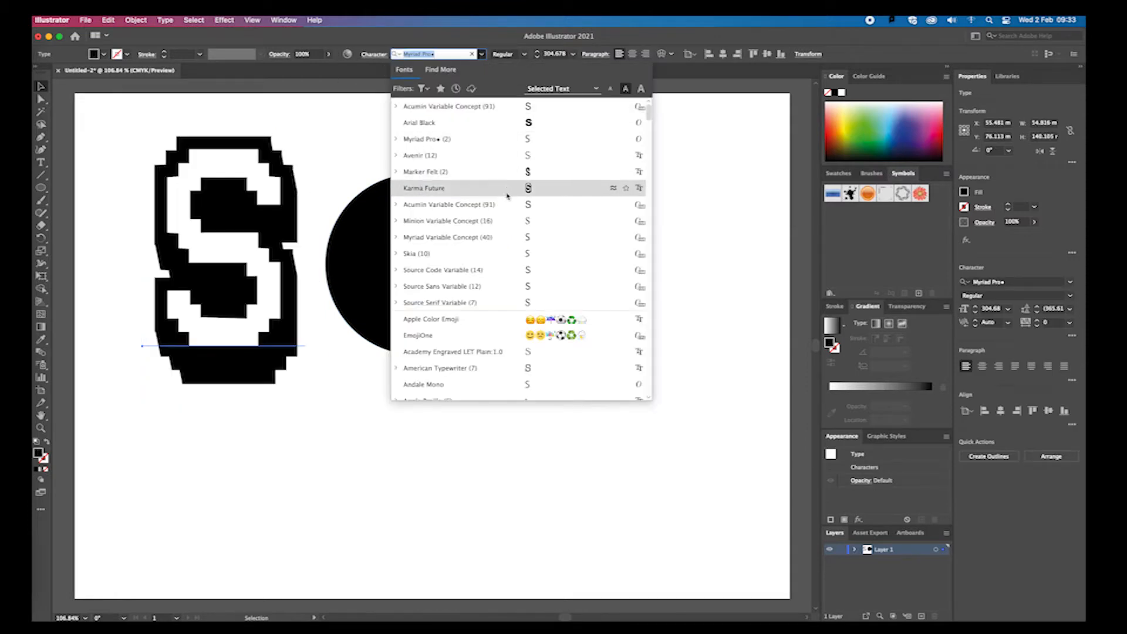
scroll(503, 254, down, 3)
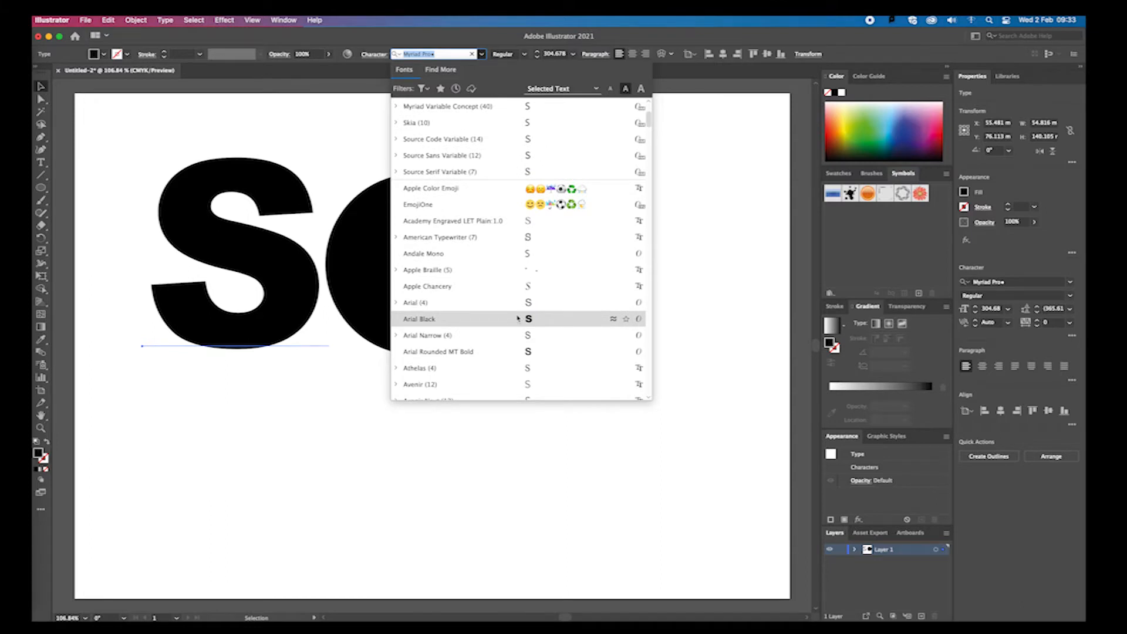
scroll(517, 318, down, 8)
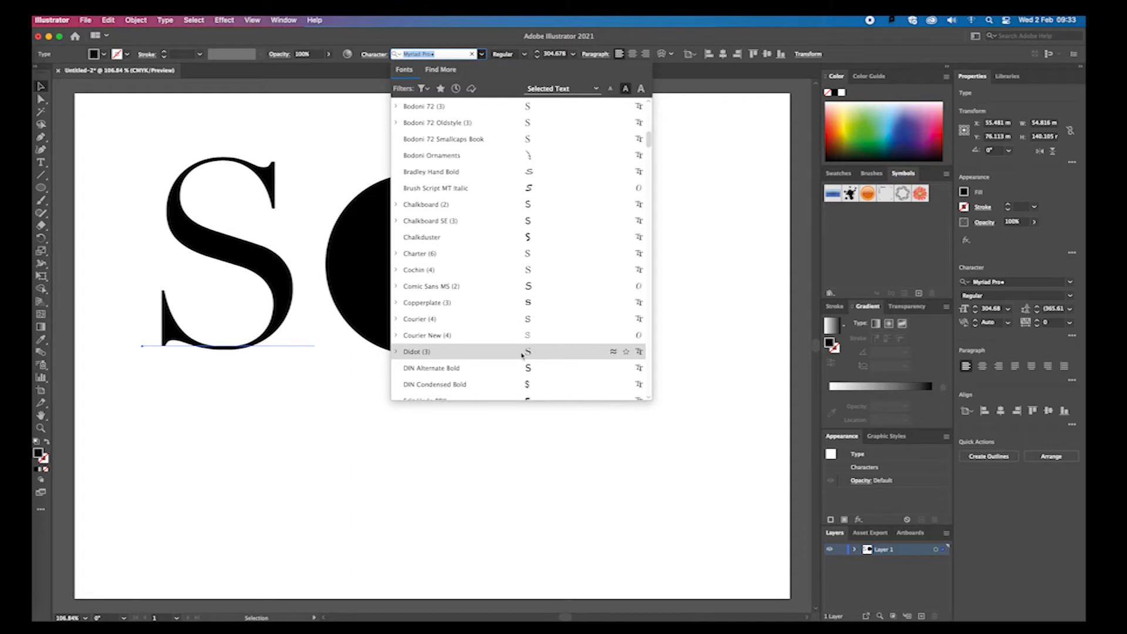
click(522, 353)
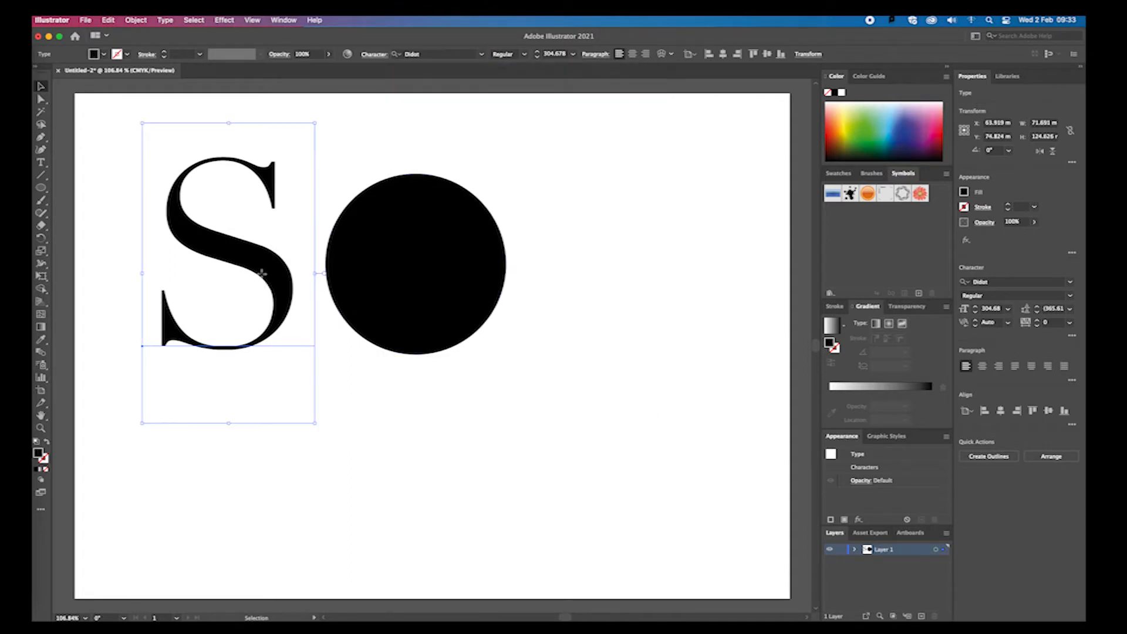
drag(265, 280, 256, 280)
drag(402, 286, 405, 280)
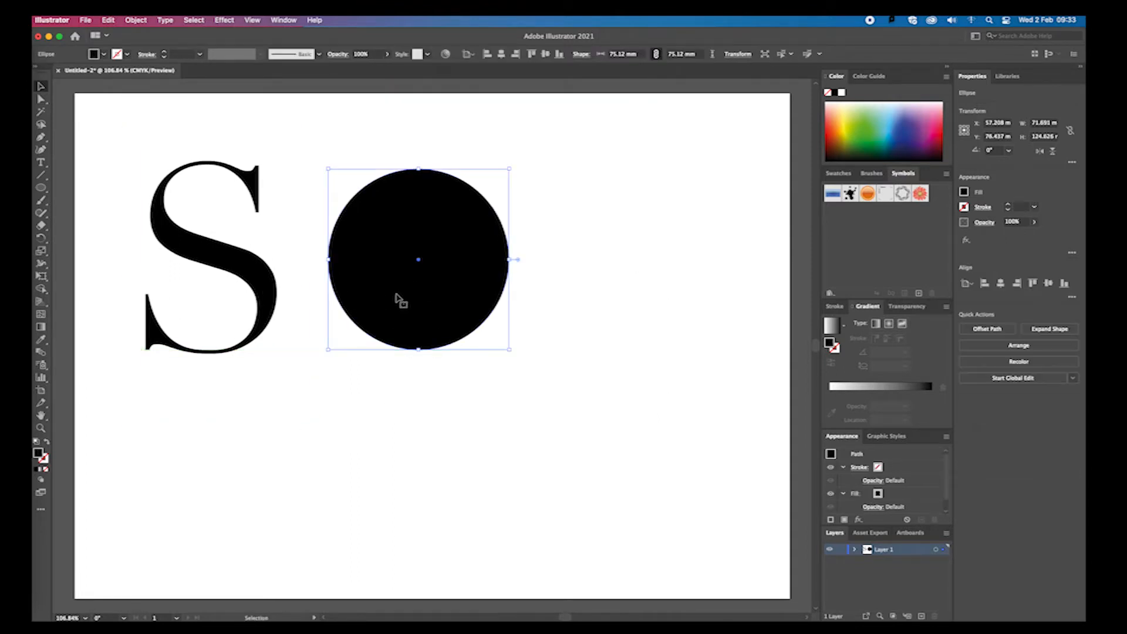
Draw a closed, curved freeform shape about 63 x 100 mm with the Pen tool to the right of the circle.
click(258, 327)
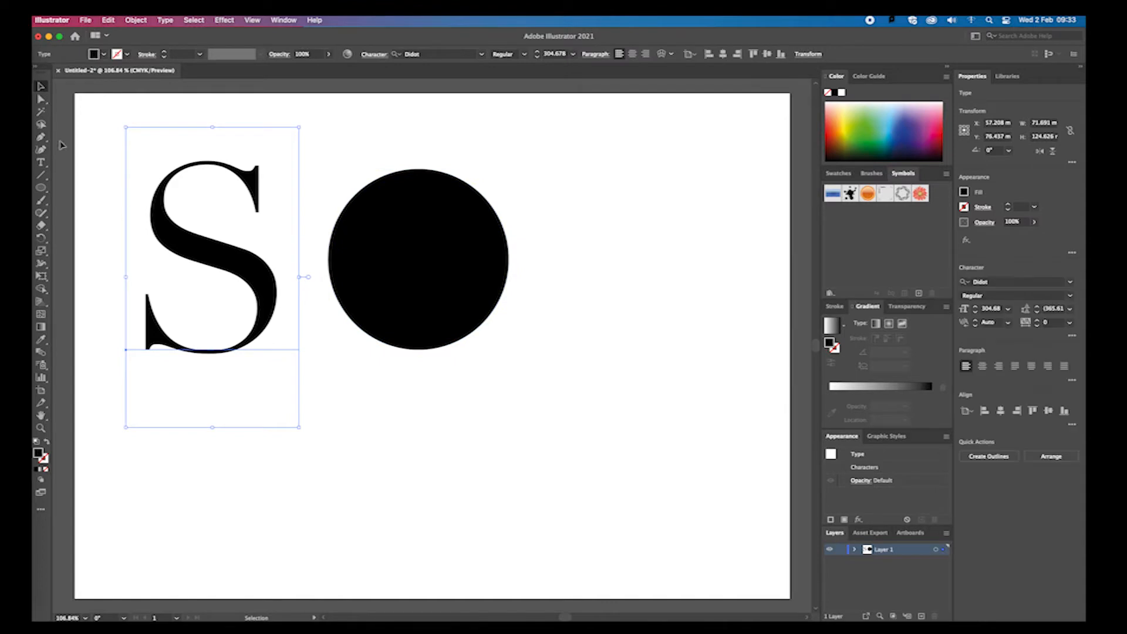
click(41, 200)
click(41, 137)
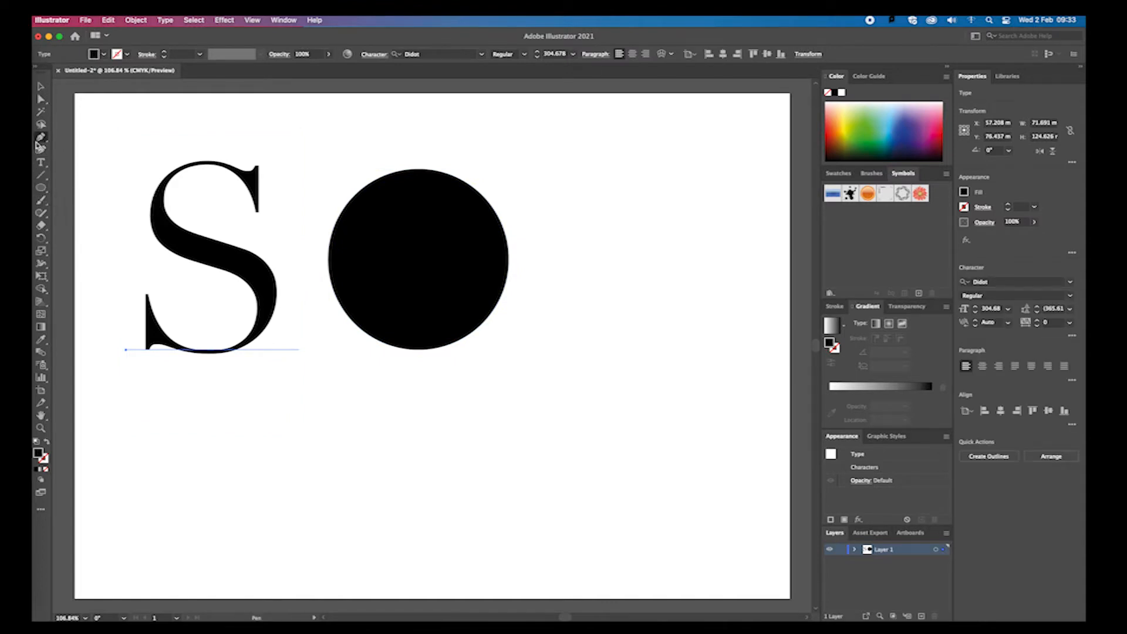
click(104, 141)
click(650, 189)
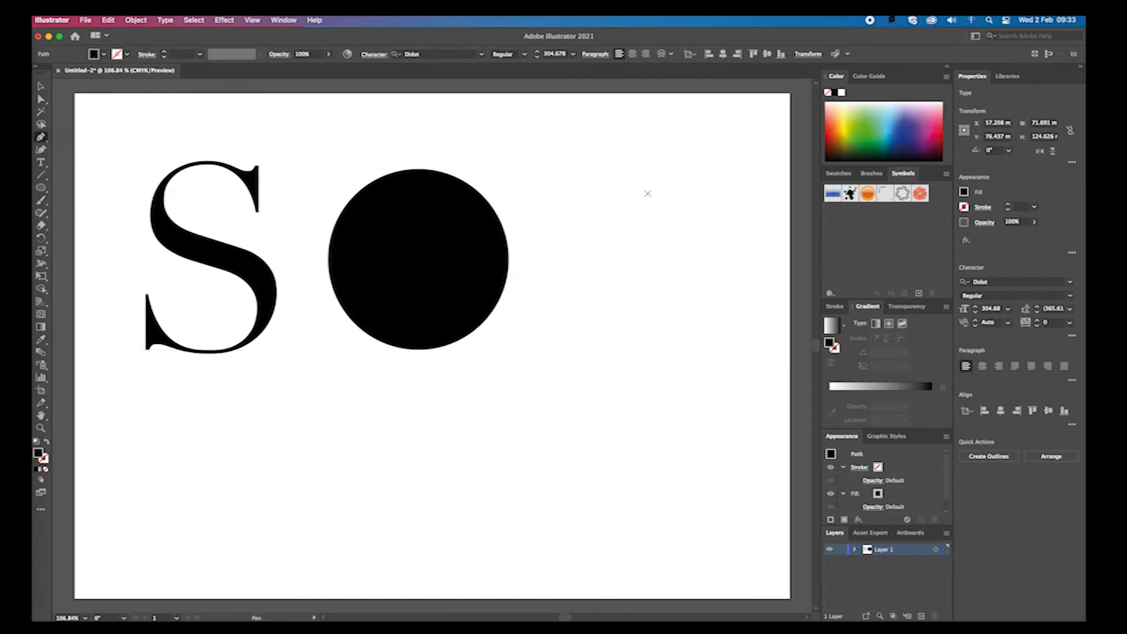
drag(583, 215, 597, 282)
drag(585, 364, 563, 377)
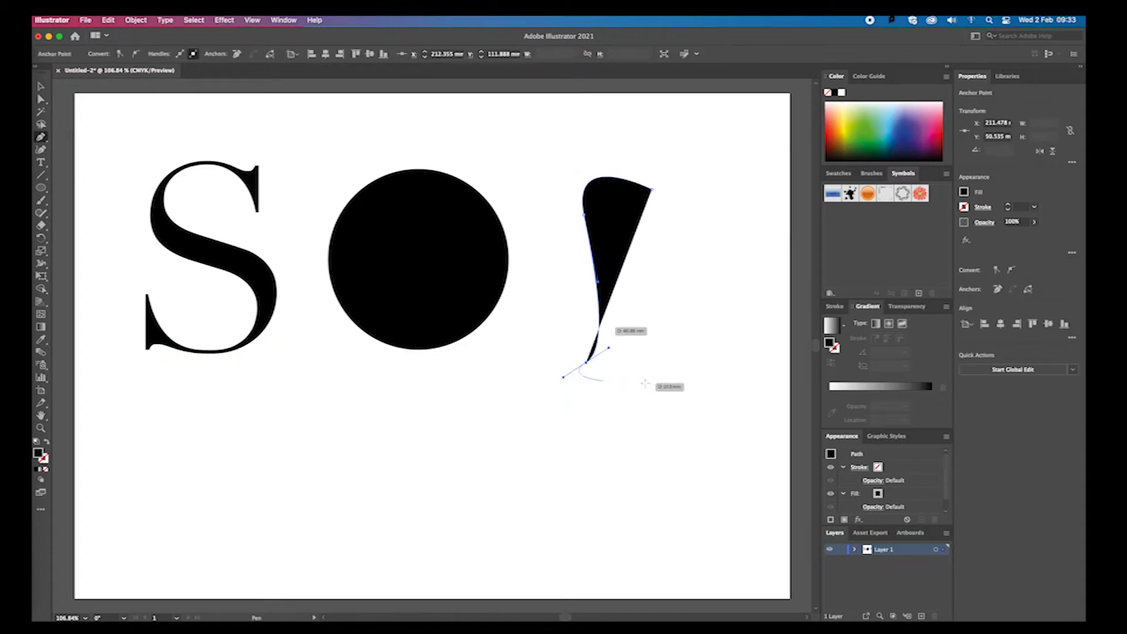
drag(680, 373, 723, 308)
drag(711, 258, 727, 226)
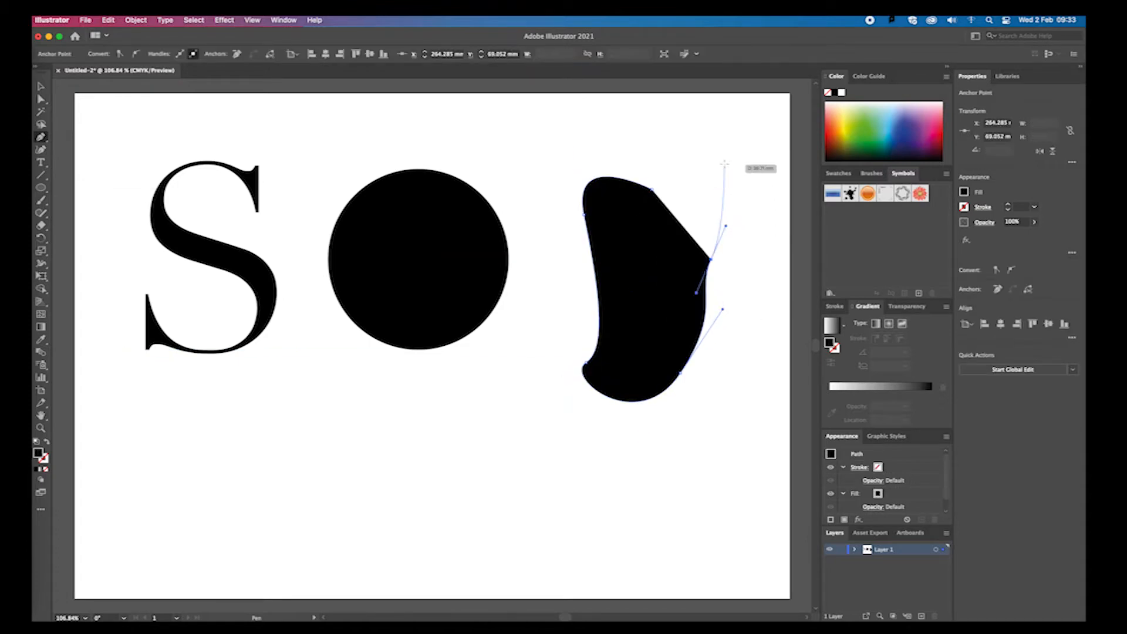
drag(723, 160, 701, 160)
drag(651, 190, 629, 157)
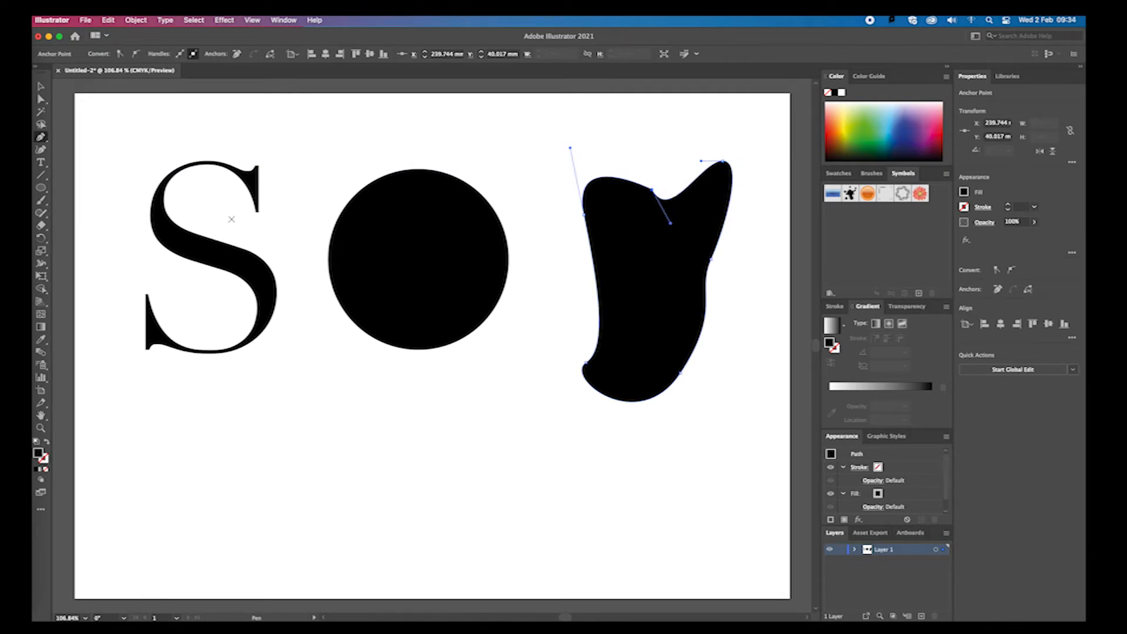
Move the freeform shape slightly up and the circle slightly down and right to even out the row.
click(40, 87)
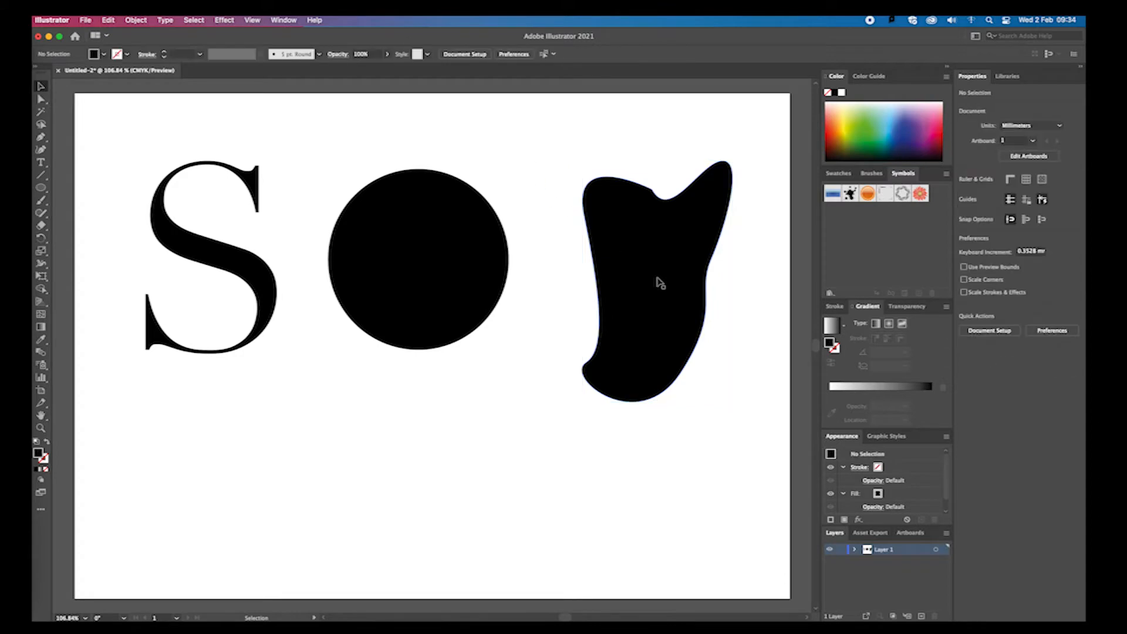
drag(659, 282, 664, 254)
drag(450, 267, 428, 286)
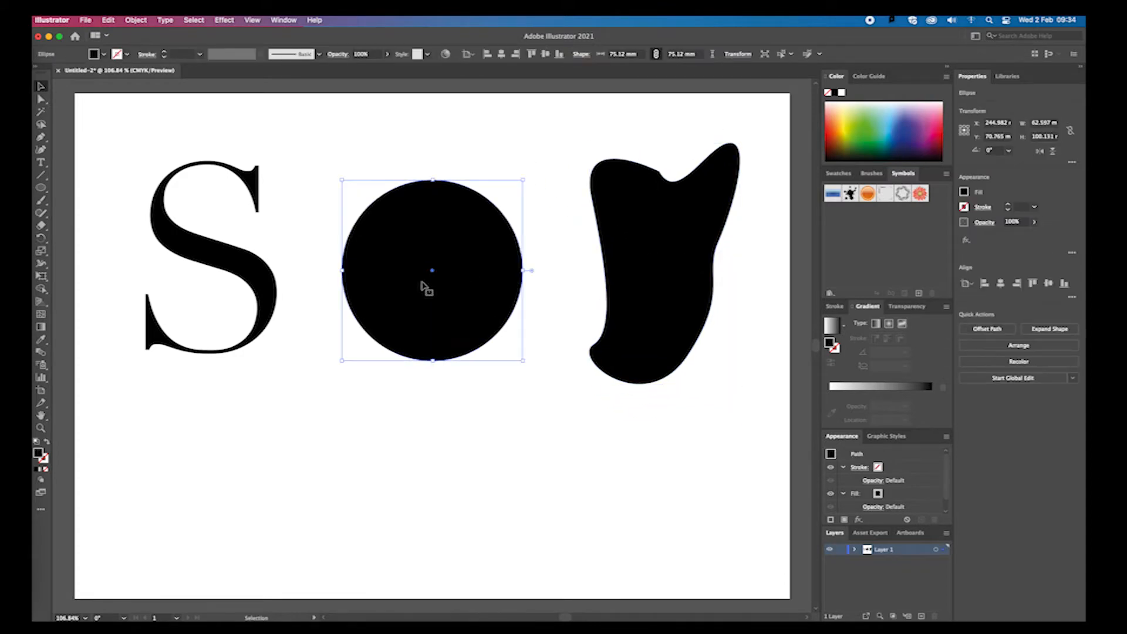
Convert the S to outlines and swap its fill and stroke so it has only a 1 pt black stroke.
click(254, 281)
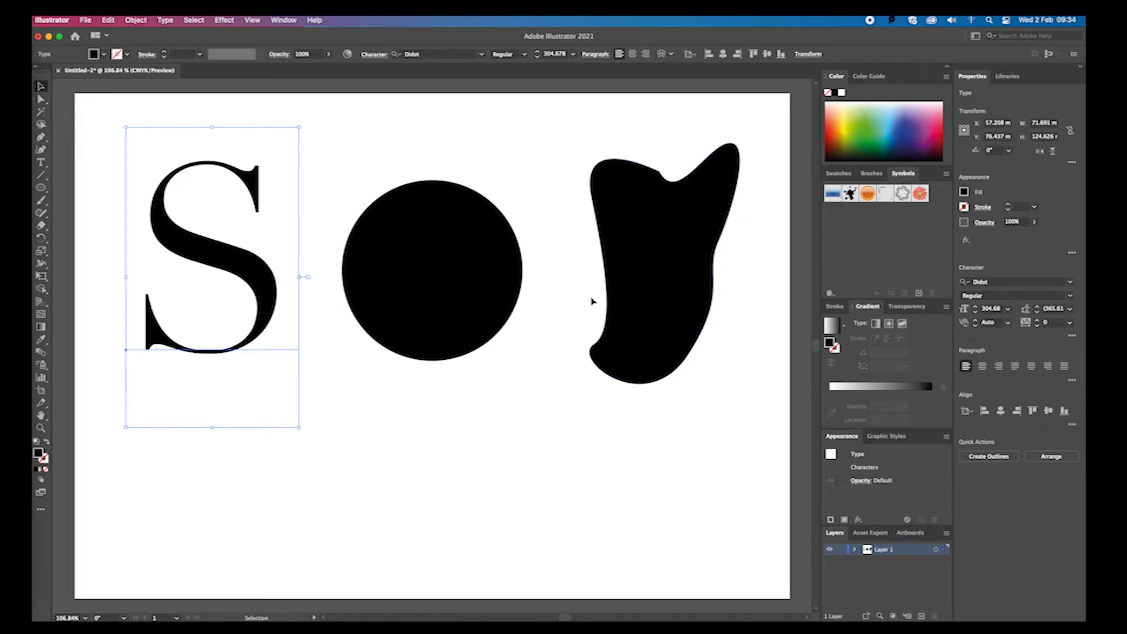
right_click(260, 287)
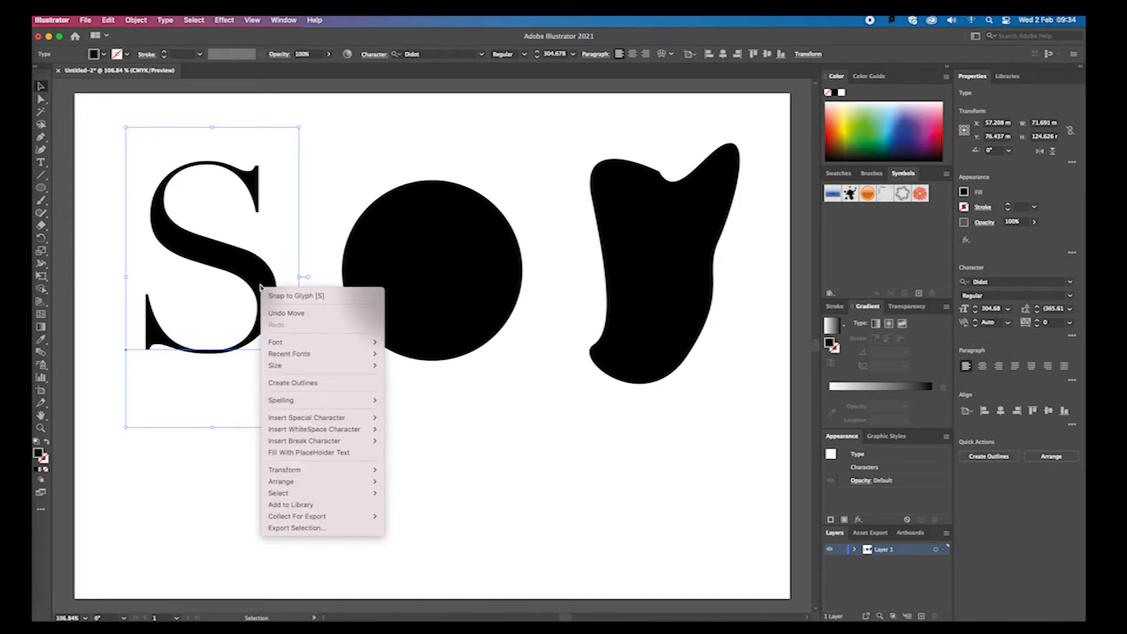
click(305, 383)
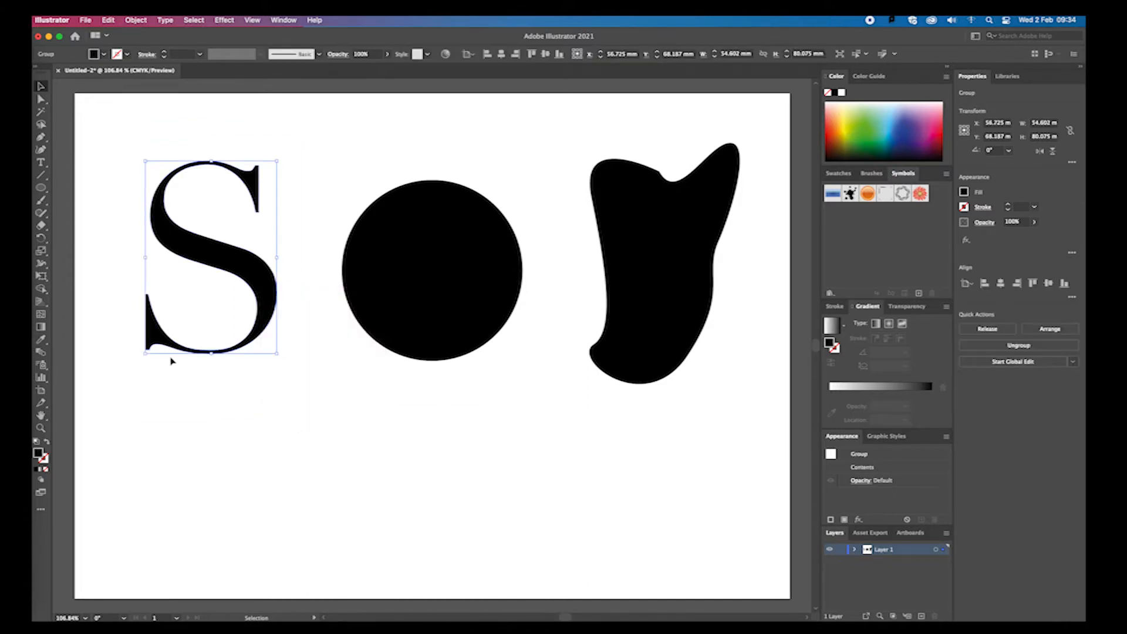
click(47, 443)
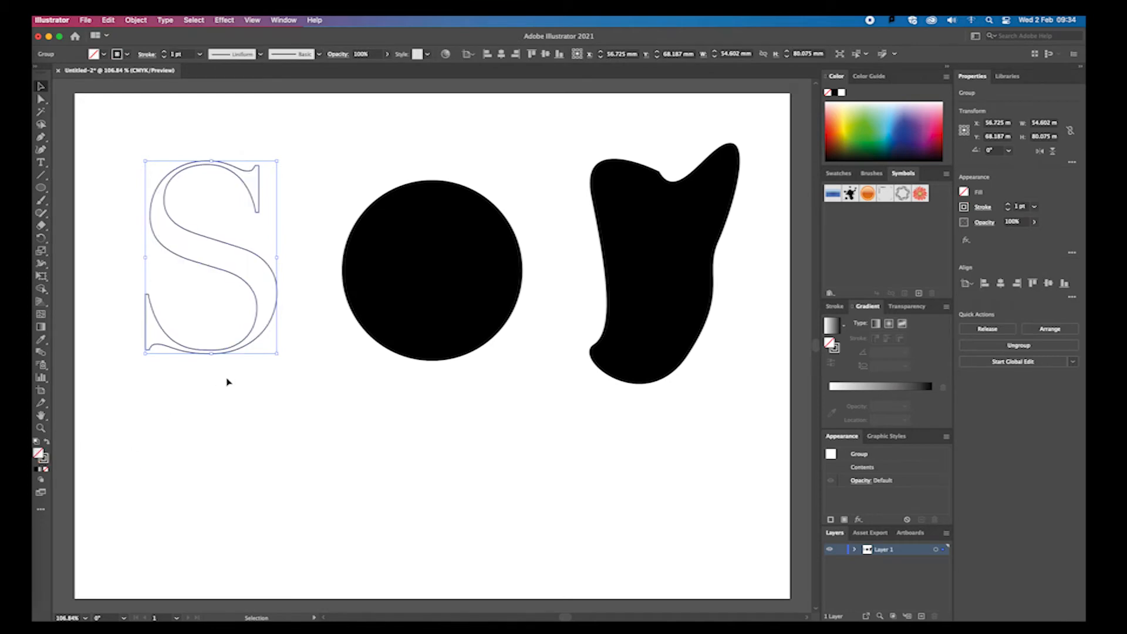
Give the outlined S a 0.5 pt blue-violet stroke with no fill.
click(204, 56)
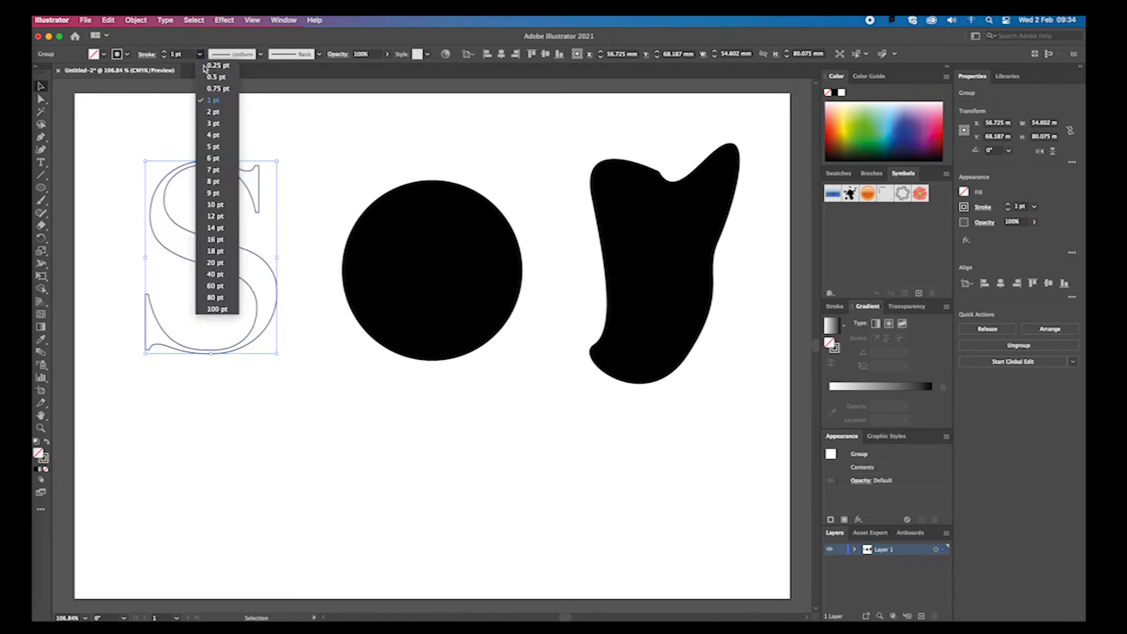
click(218, 74)
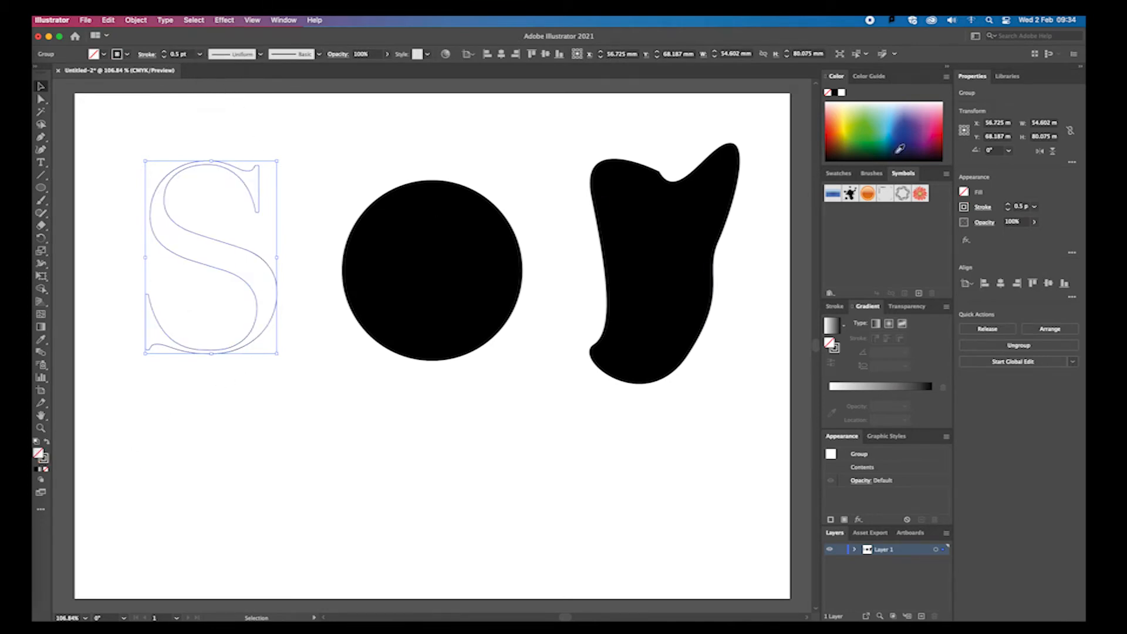
click(915, 123)
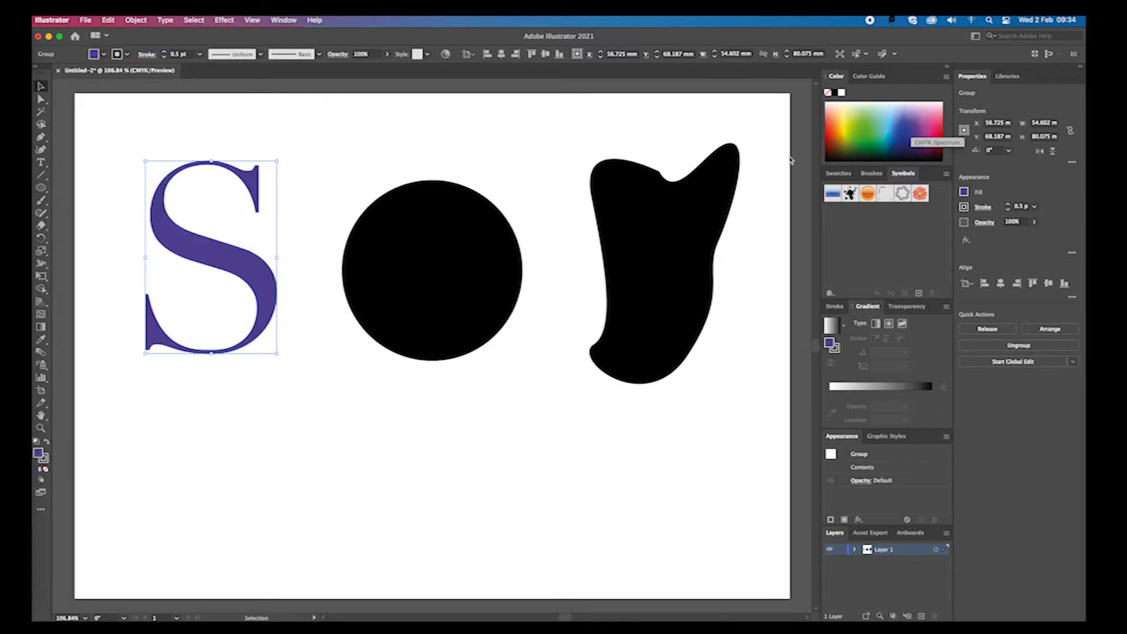
click(46, 442)
click(46, 470)
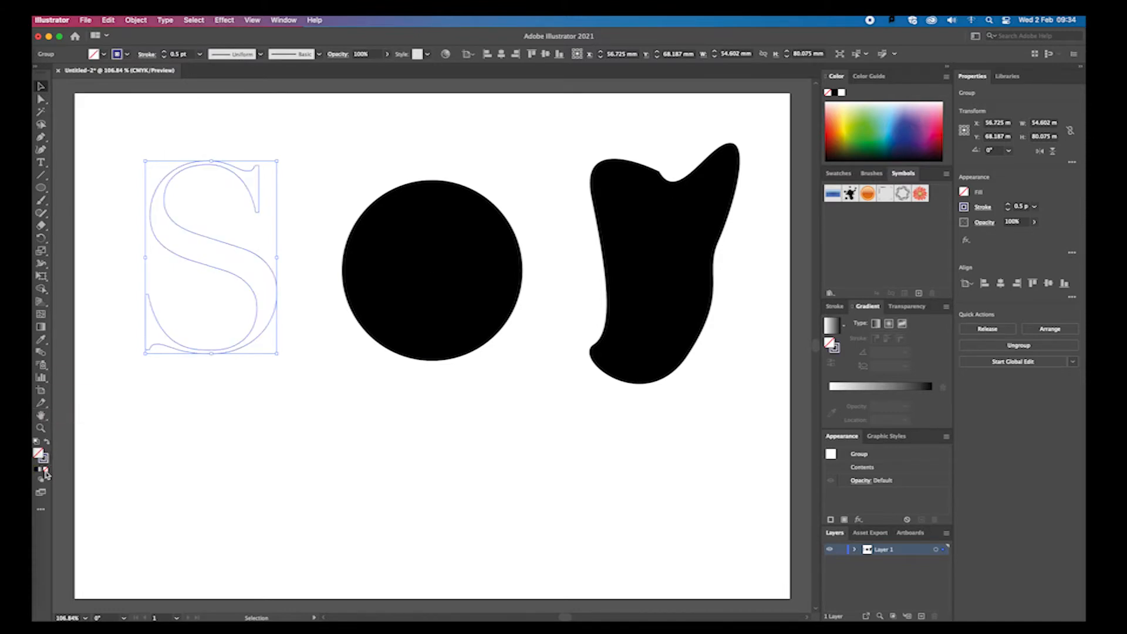
click(201, 424)
Swap the circle's fill and stroke and set its black stroke to 0.5 pt.
click(424, 233)
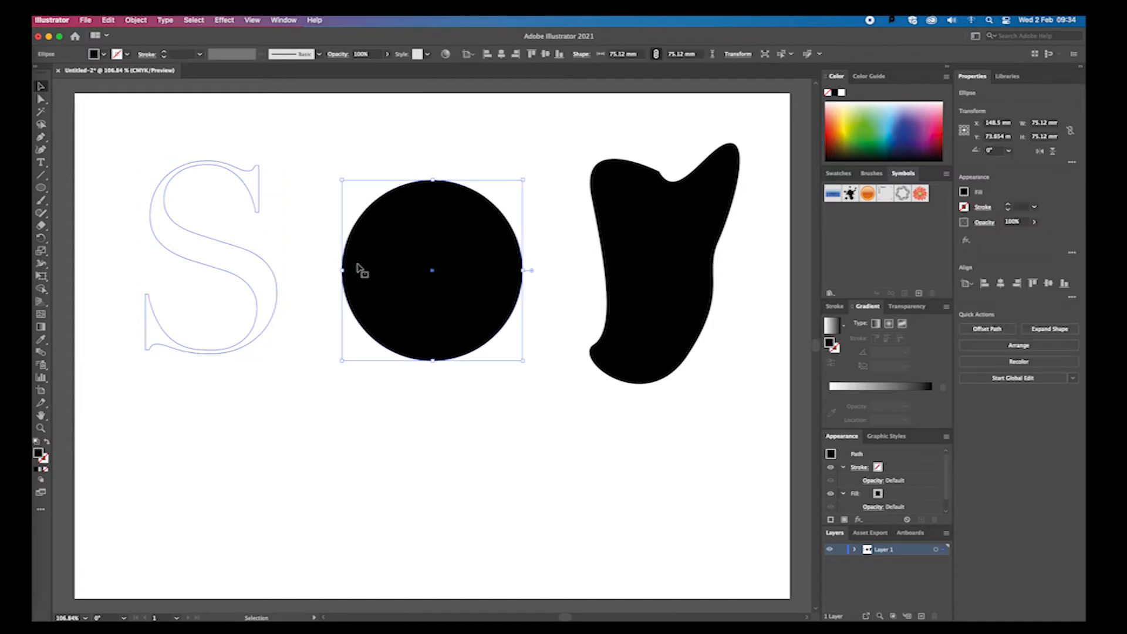
click(48, 444)
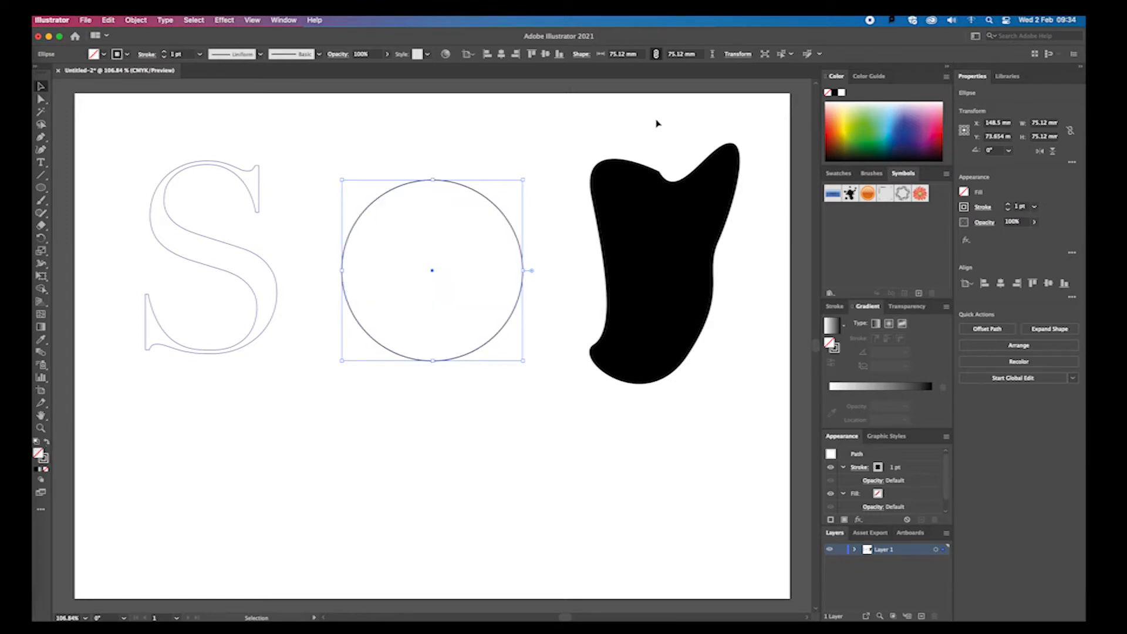
click(201, 55)
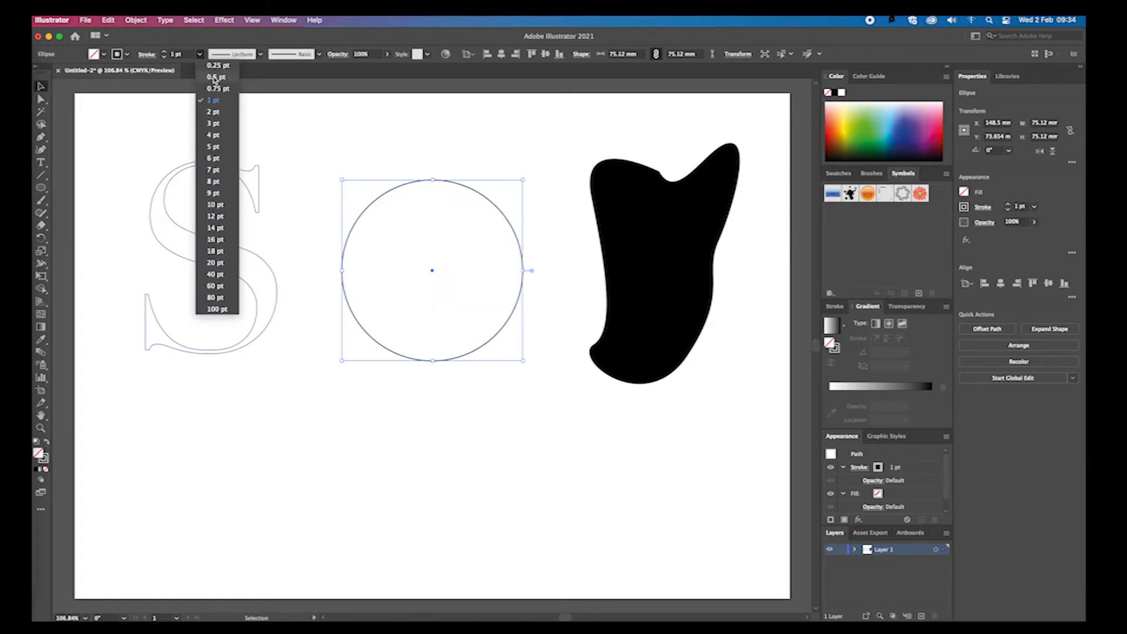
click(215, 78)
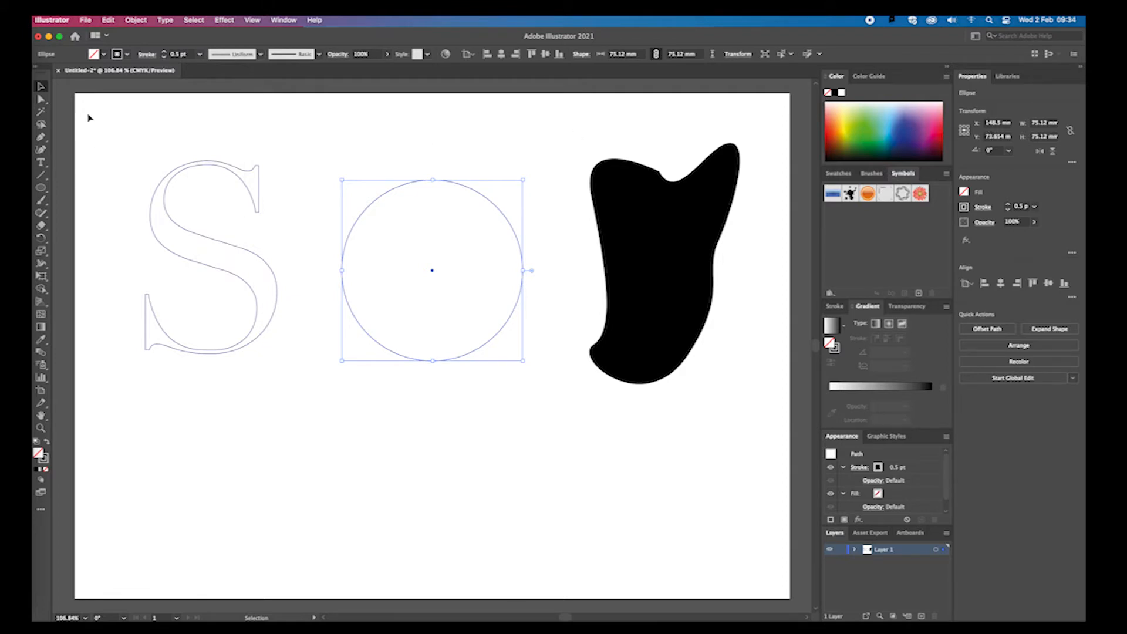
Apply the yellow-to-red gradient swatch to the circle's stroke as a linear gradient.
click(128, 55)
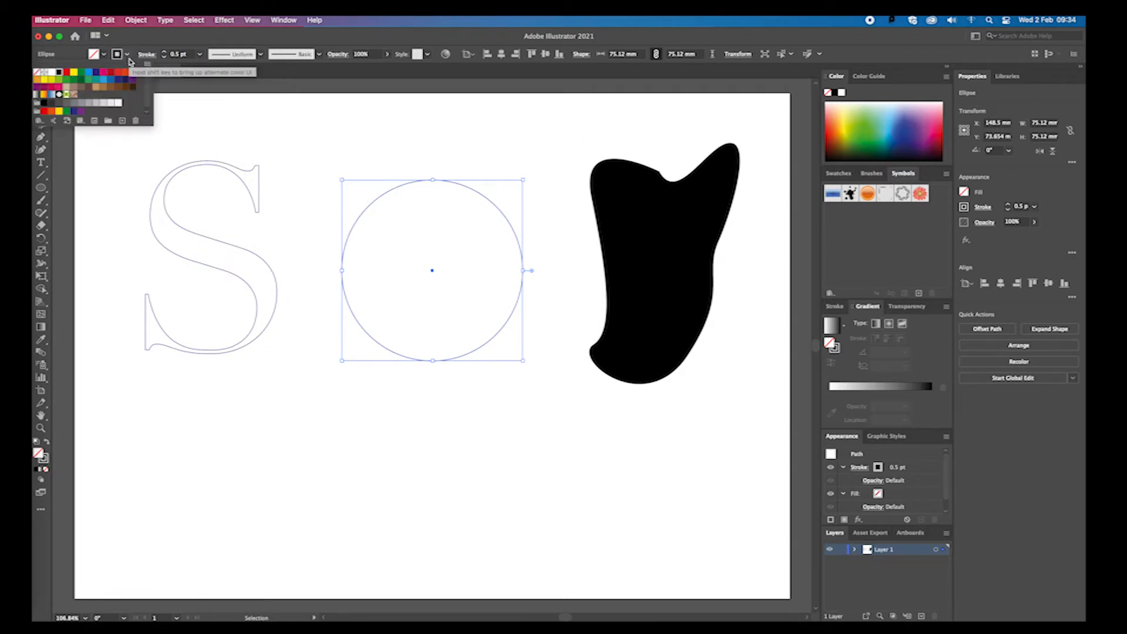
click(44, 94)
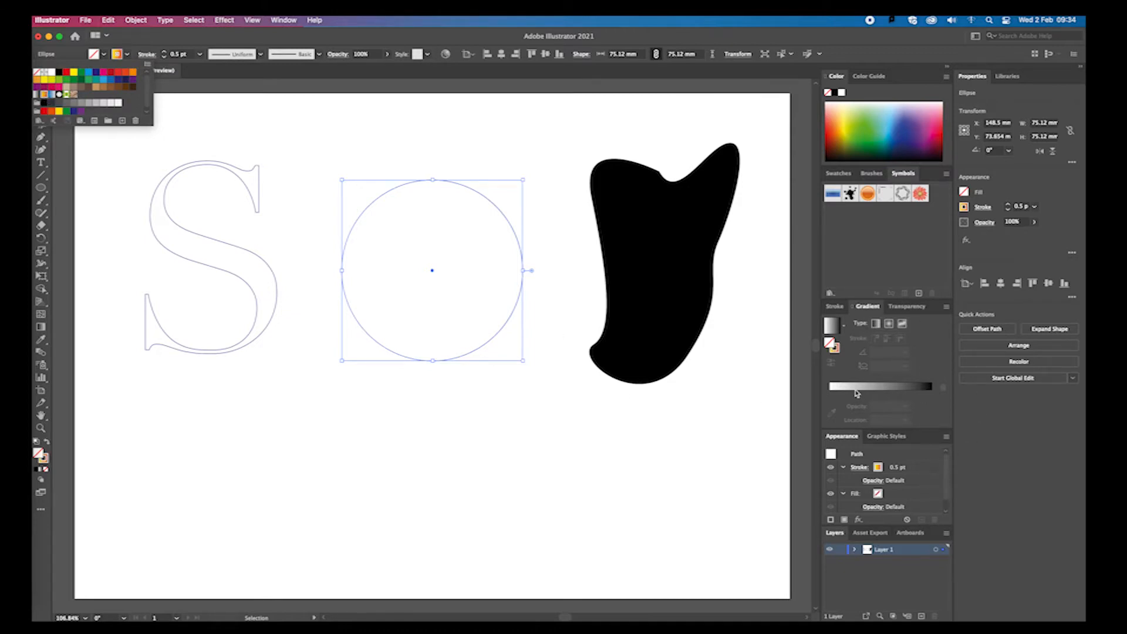
click(839, 354)
click(875, 322)
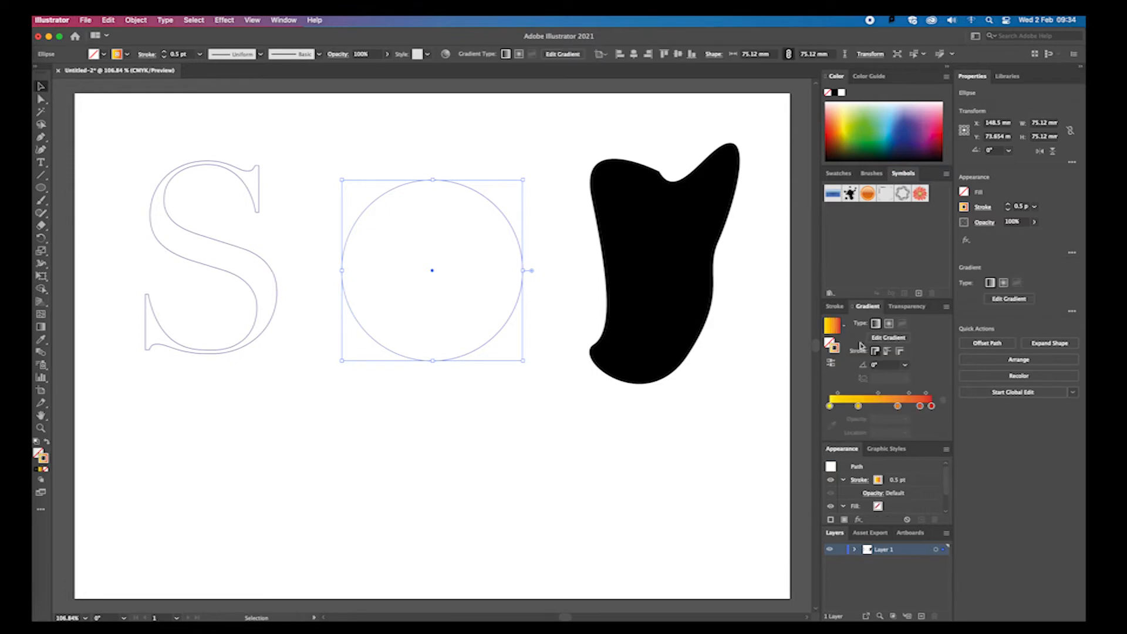
Recolour the circle's stroke gradient, making the third stop purple, the fourth dark red and the first pink.
click(898, 405)
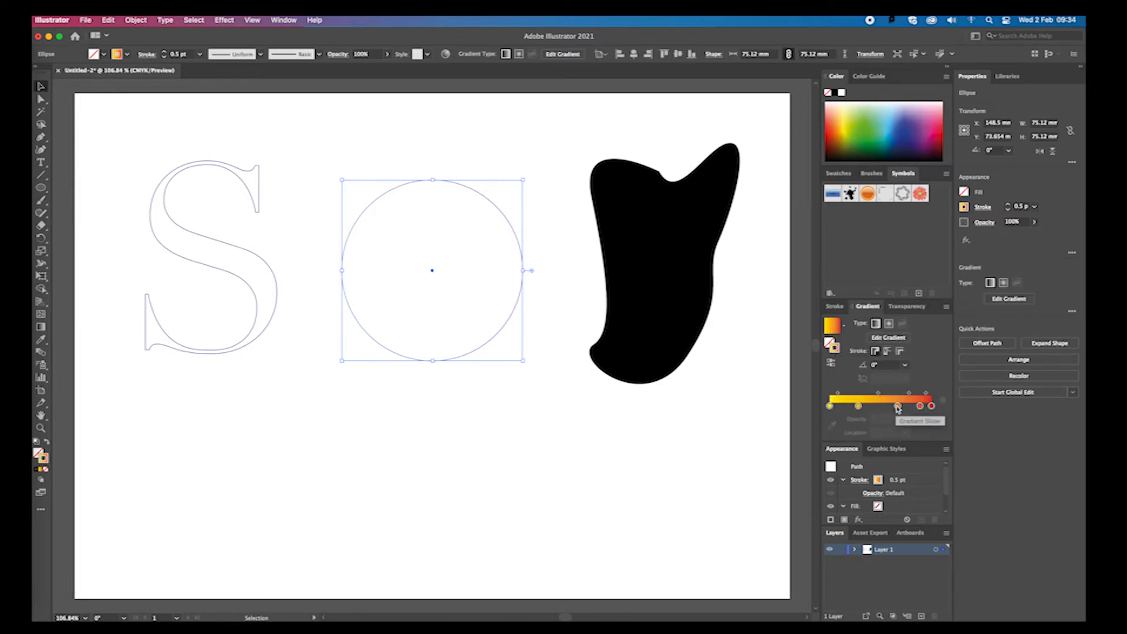
double_click(897, 405)
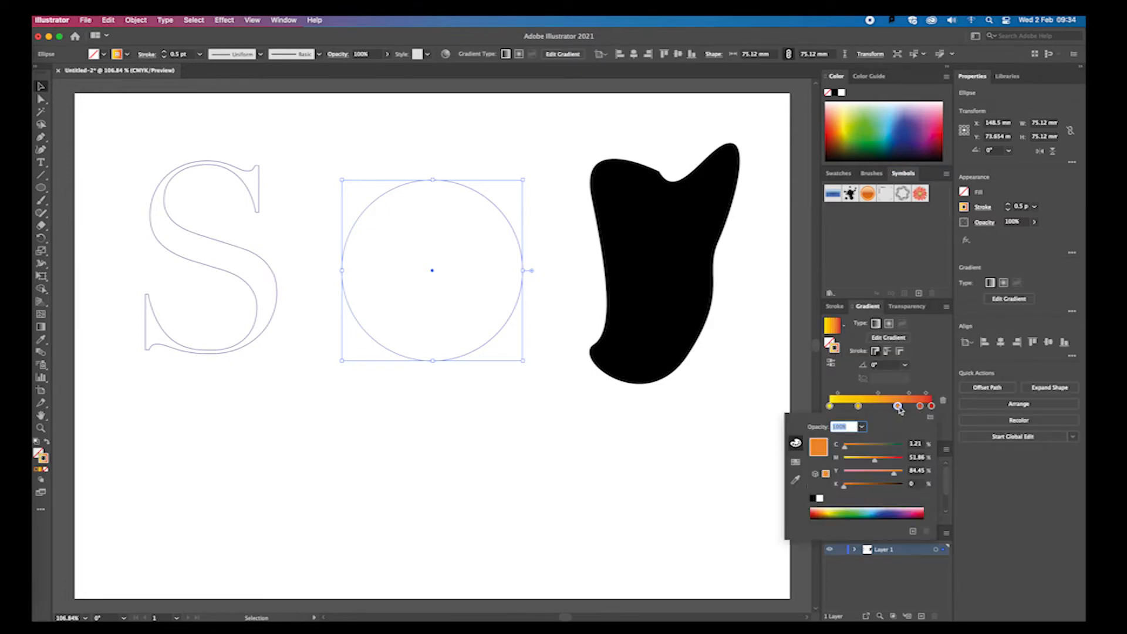
click(908, 515)
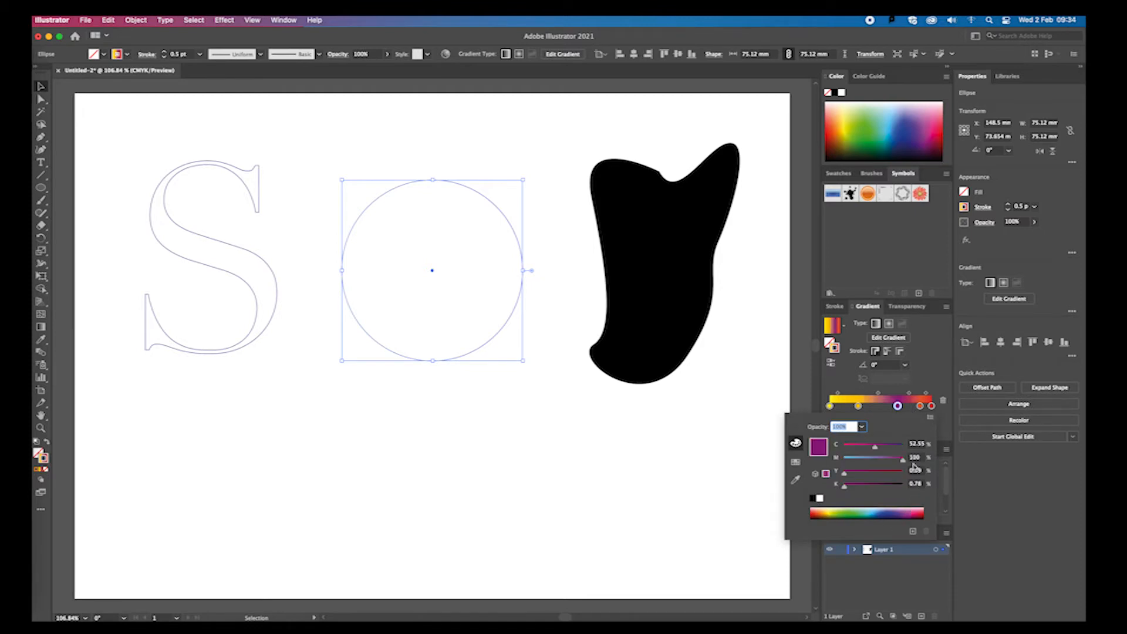
click(920, 406)
double_click(920, 406)
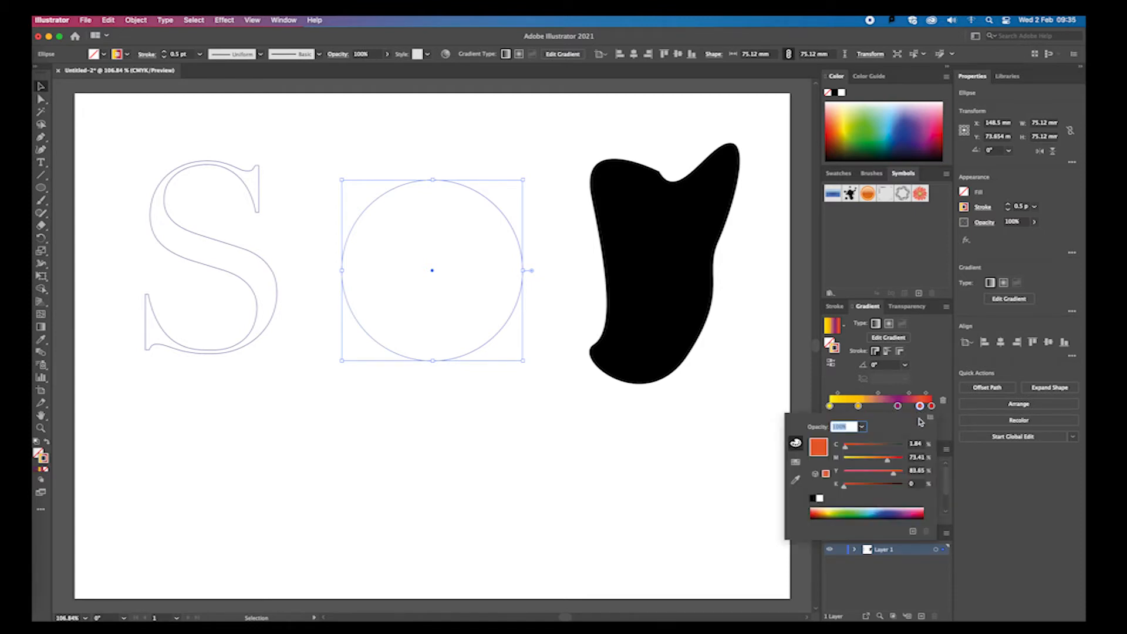
click(921, 514)
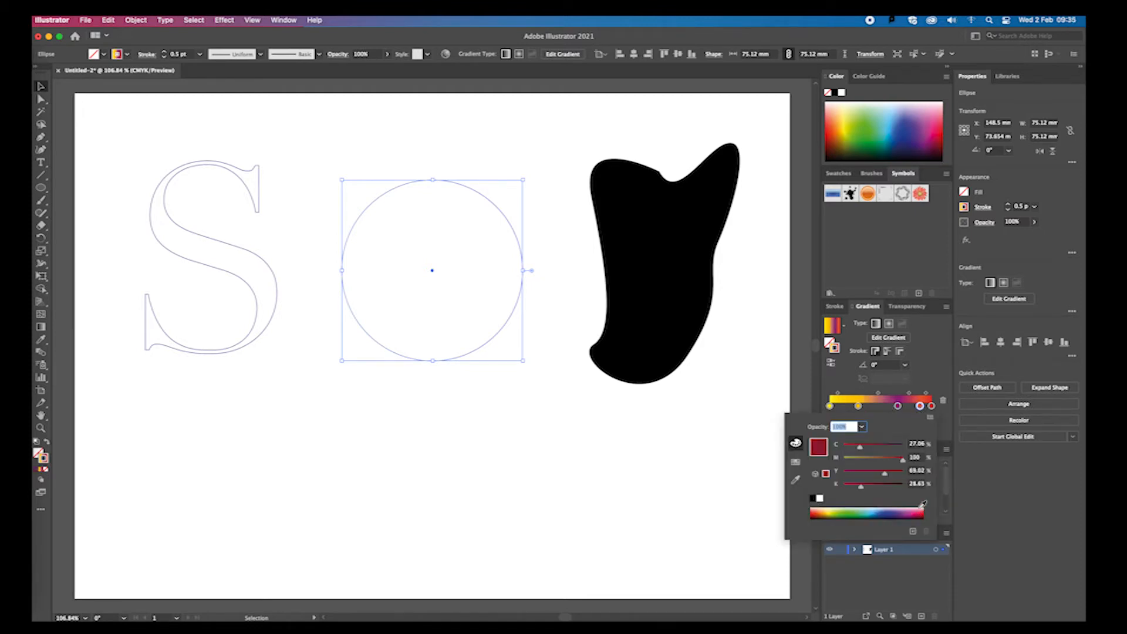
click(829, 405)
double_click(830, 406)
click(920, 510)
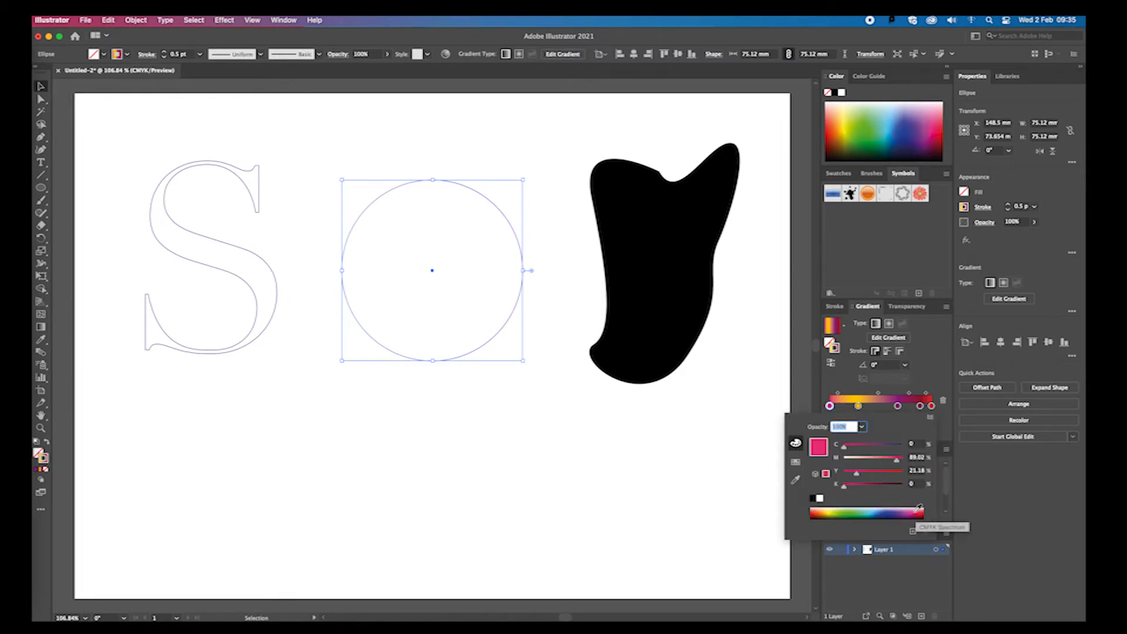
Remove the gradient's last red stop and move the dark red stop to the 100% location.
click(931, 406)
drag(932, 411, 935, 428)
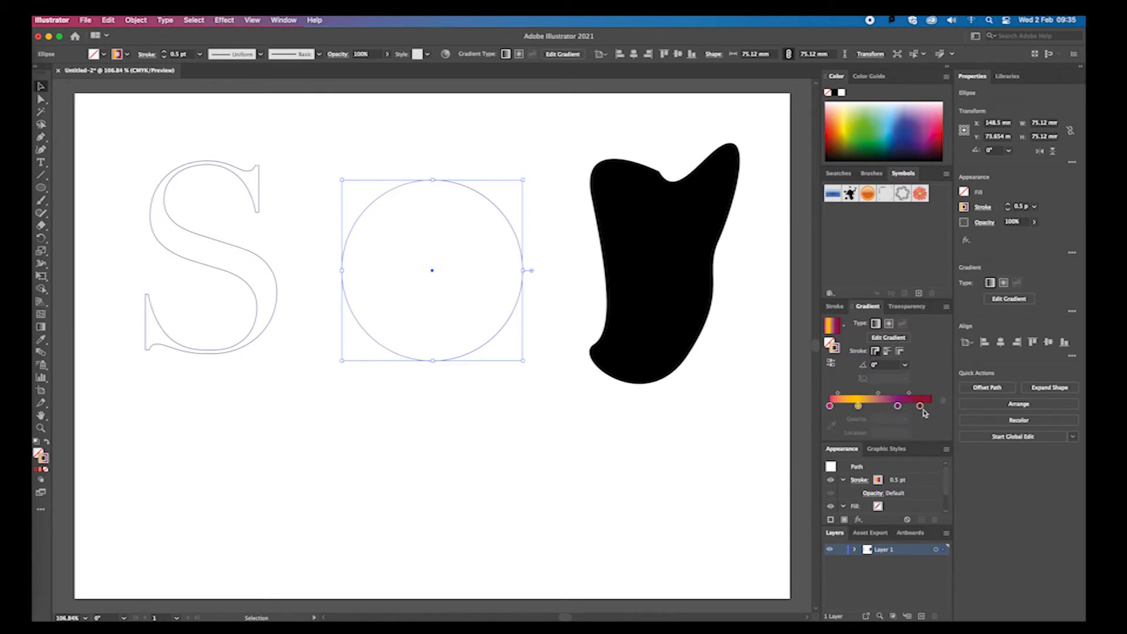
drag(921, 406, 931, 406)
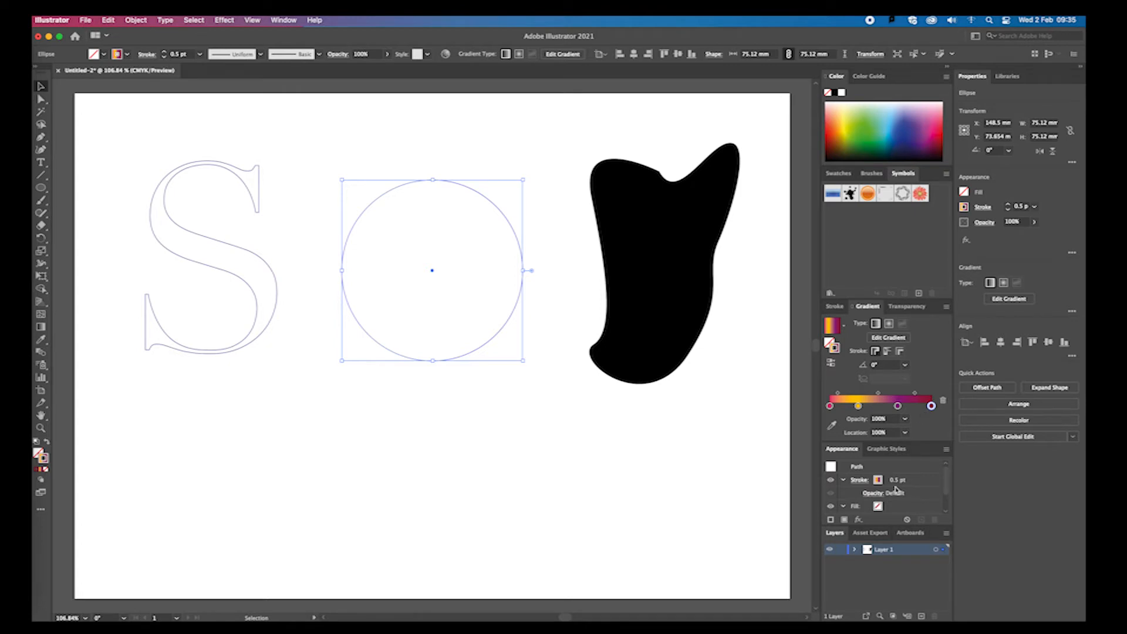
Try the radial type on the circle's stroke gradient and return it to linear.
click(899, 405)
click(889, 323)
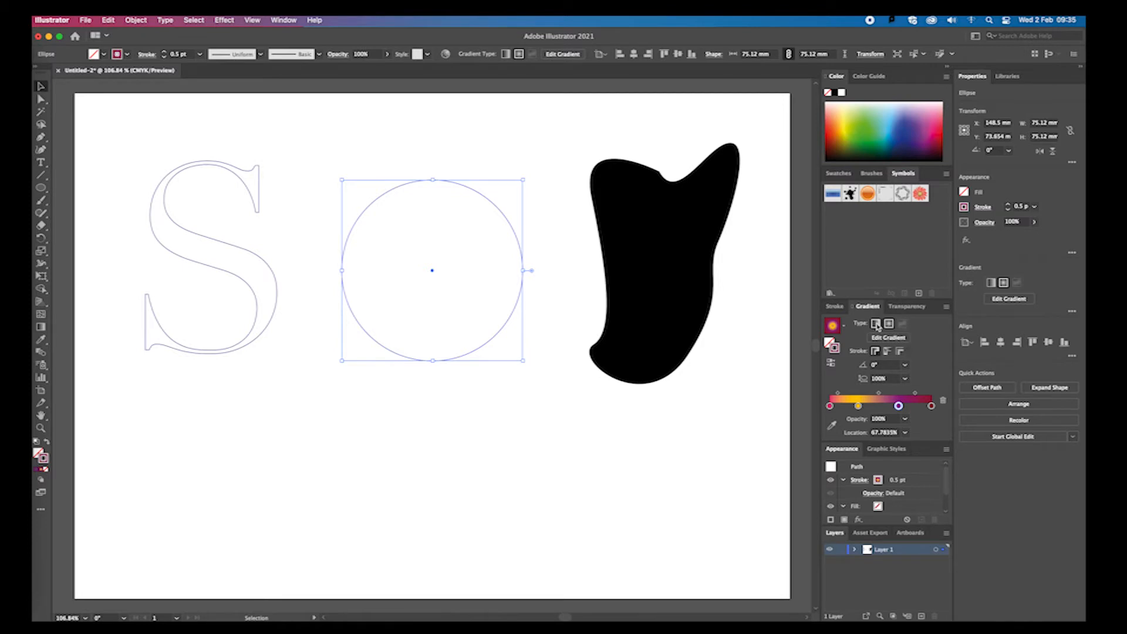
click(876, 324)
click(889, 324)
click(876, 324)
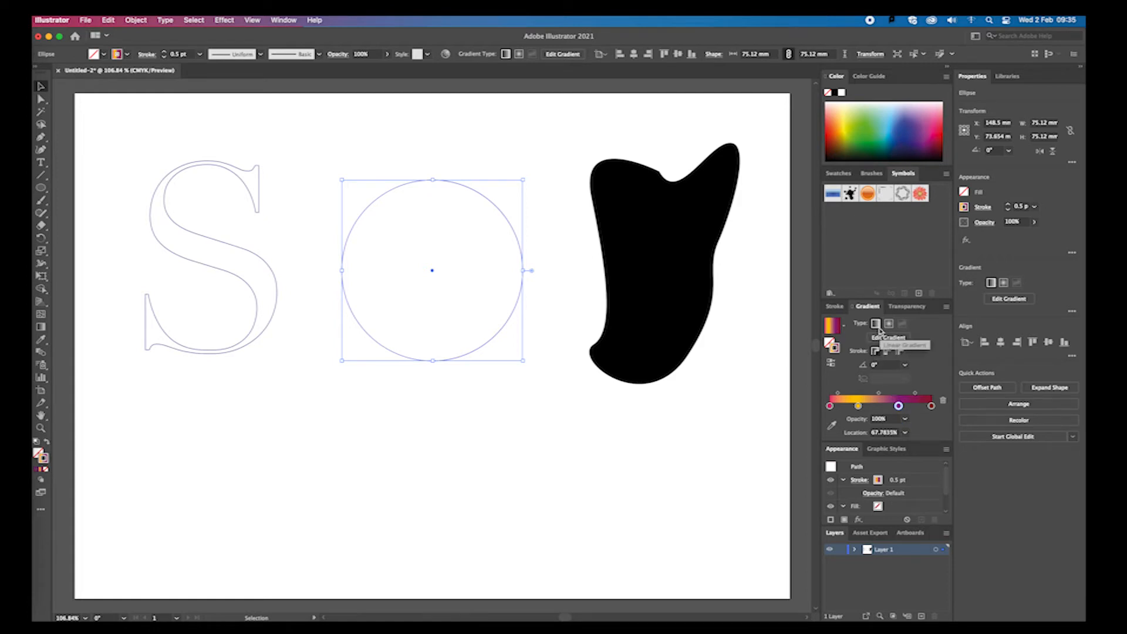
Set the angle of the circle's linear stroke gradient to 120° and deselect the circle.
click(907, 367)
click(916, 411)
click(447, 447)
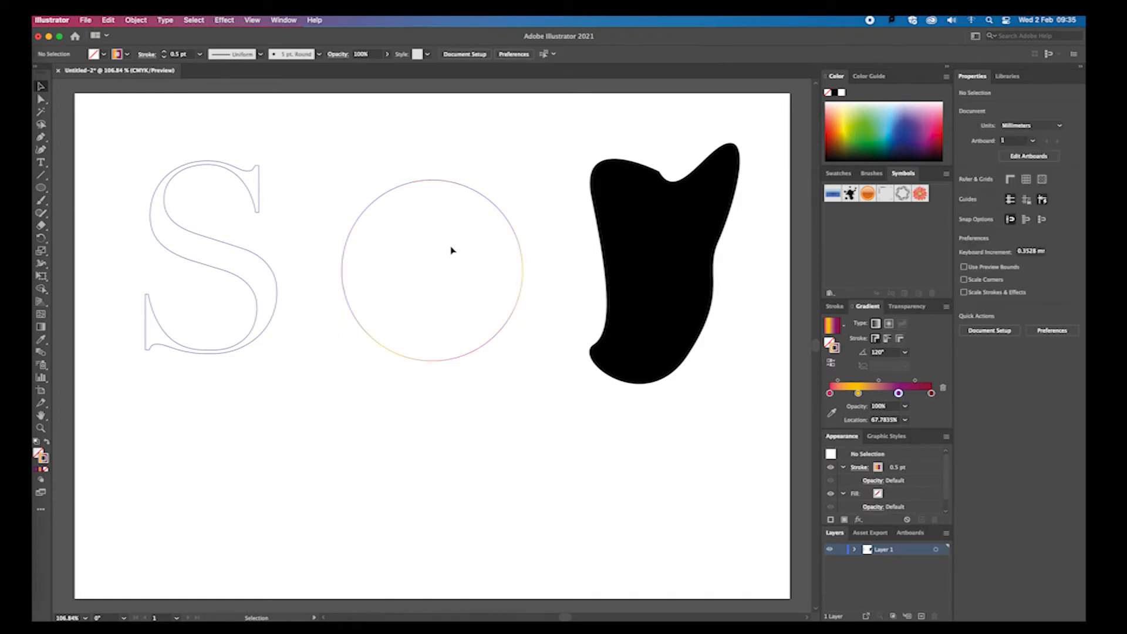
Examine up close how the gradient colours run around the circle's stroke.
key(super+equal)
key(super+equal)
key(super+equal)
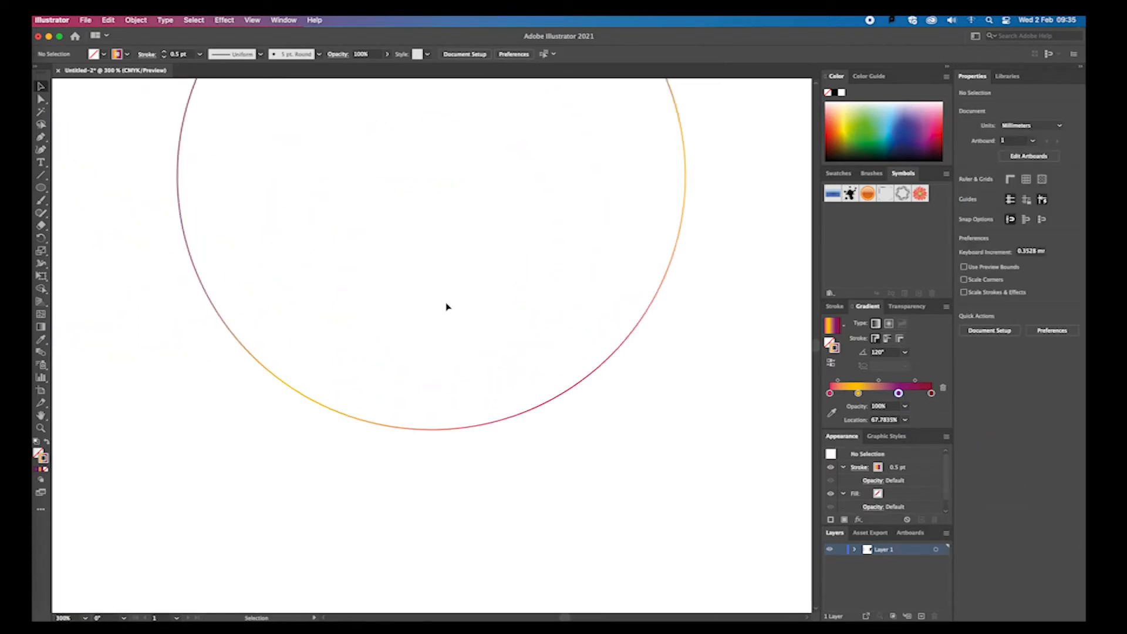
scroll(446, 307, up, 5)
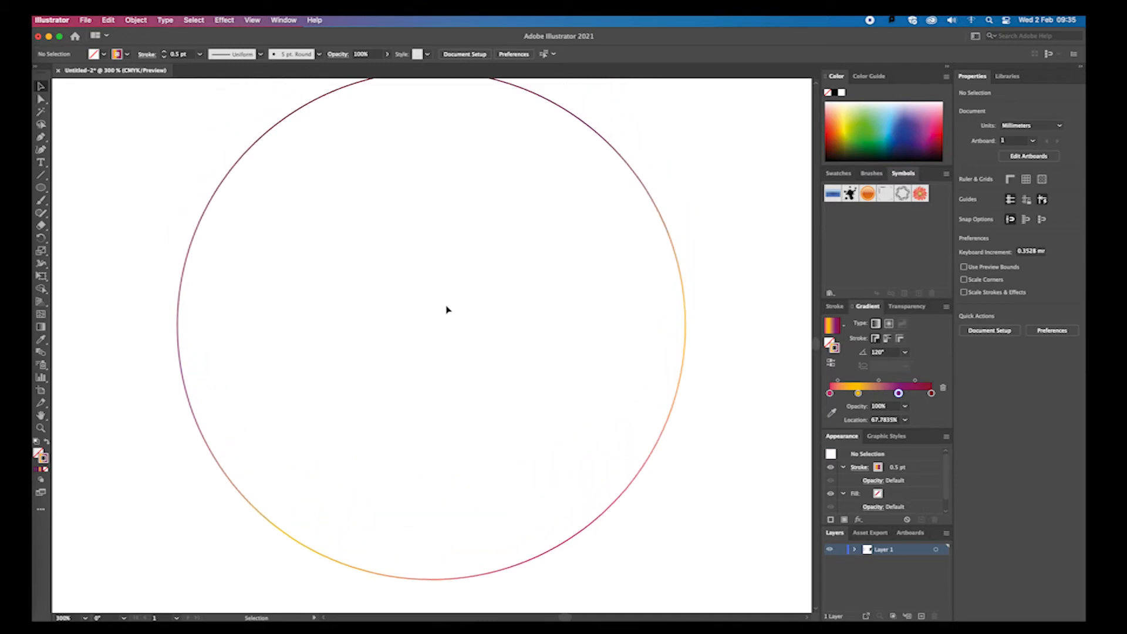
key(super+minus)
key(super+minus)
key(super+minus)
key(super+minus)
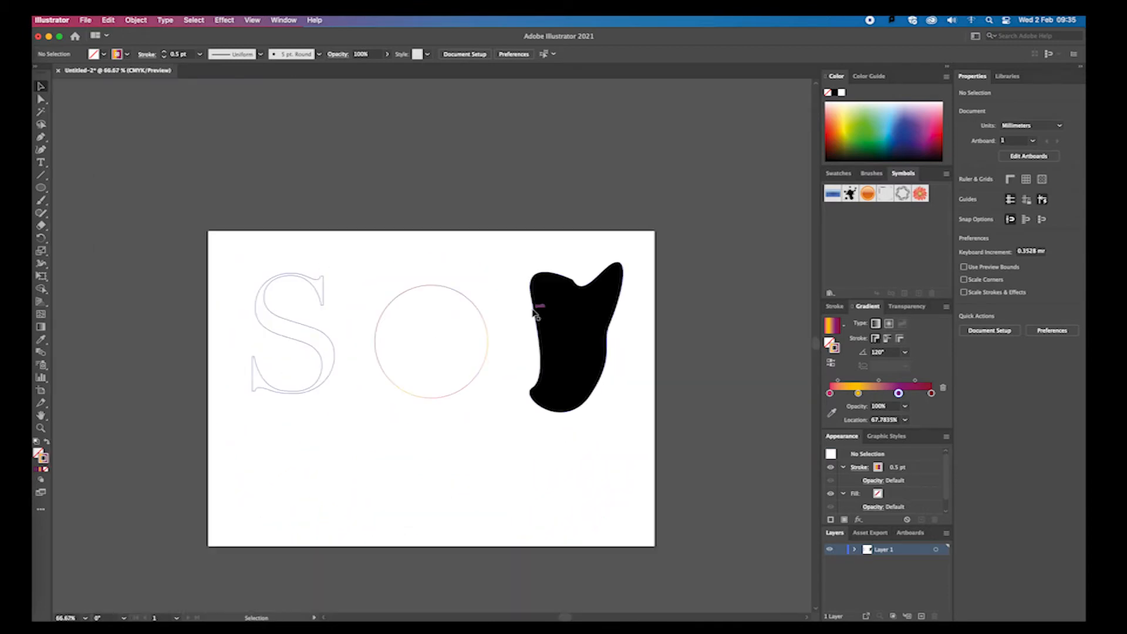
Swap the freeform shape's fill and stroke and colour its 1 pt stroke blue-violet.
key(v)
click(541, 316)
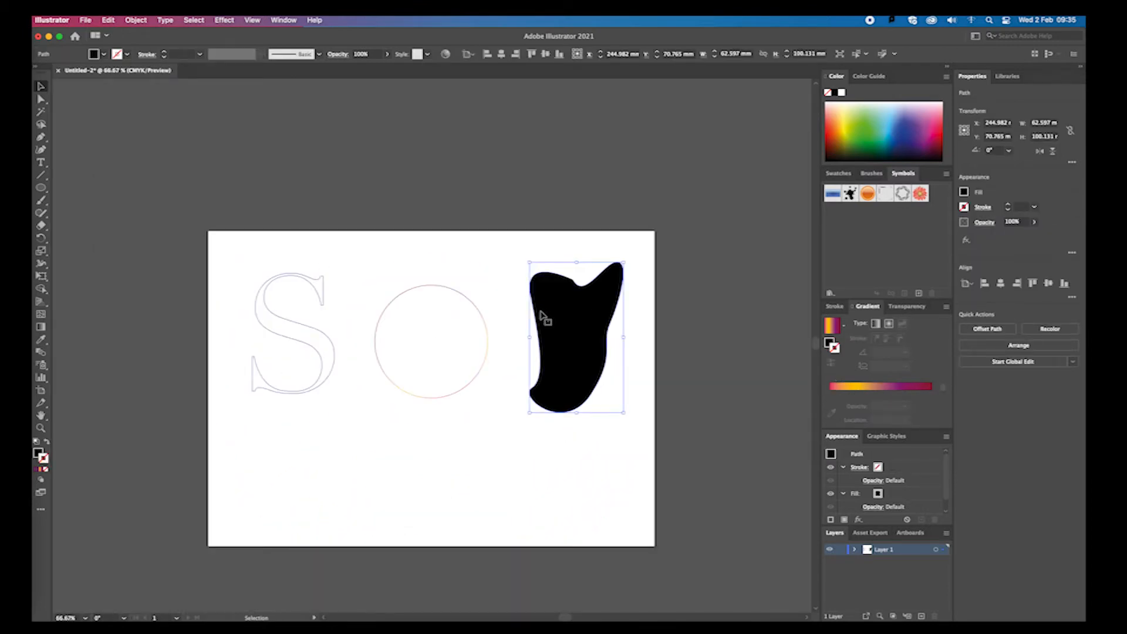
click(47, 443)
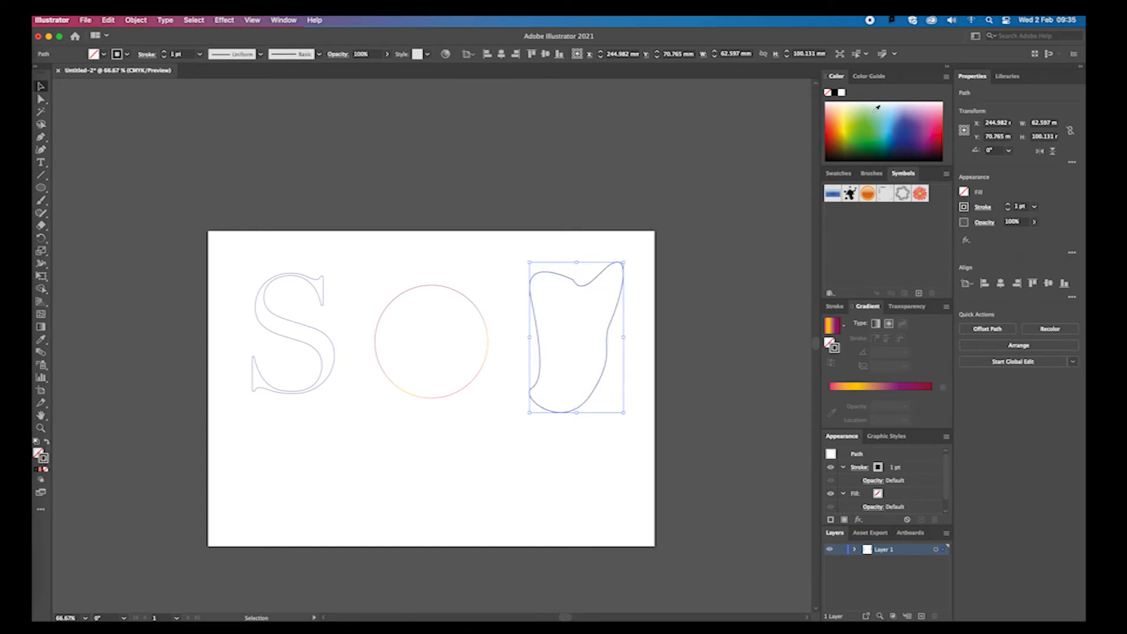
click(599, 215)
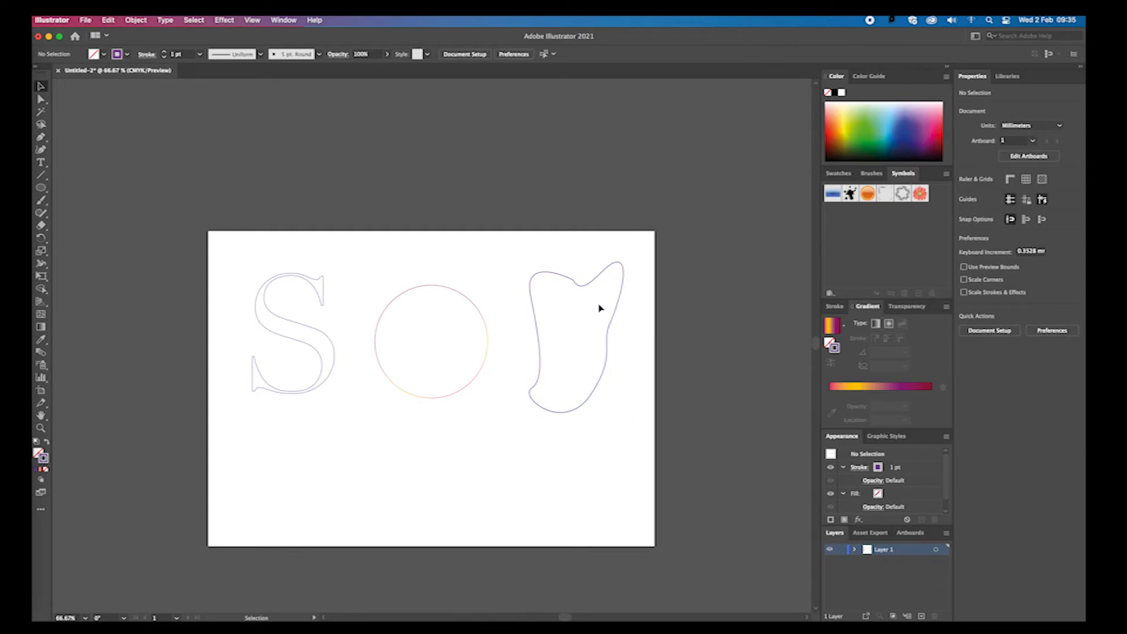
Move the circle about 3 mm down and the freeform shape about 5 mm to the left.
click(487, 331)
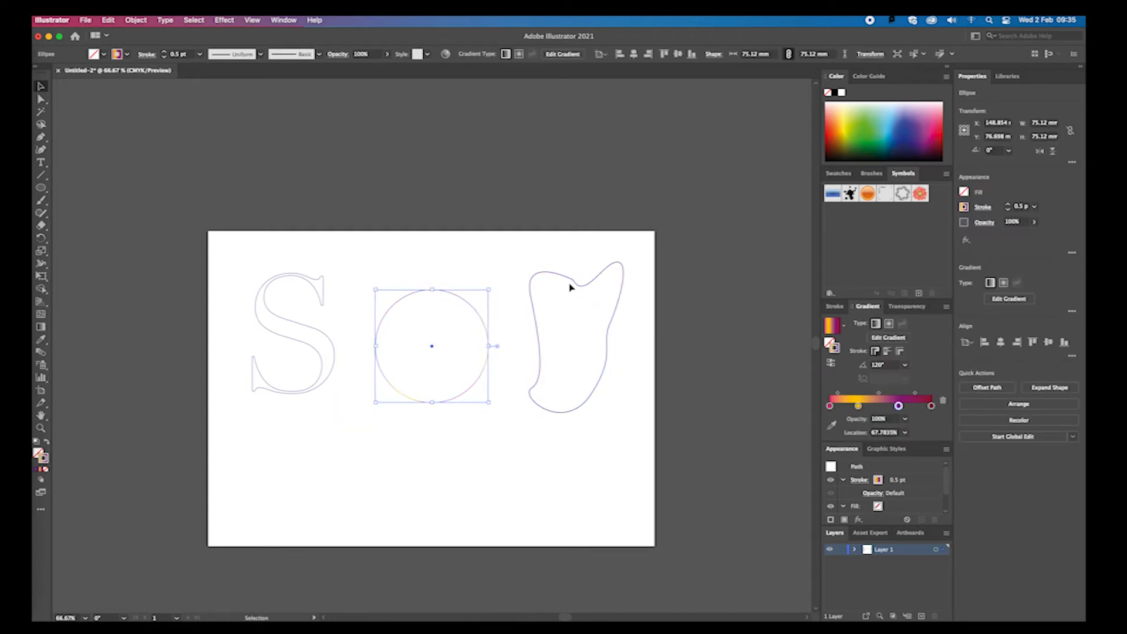
drag(572, 284, 568, 288)
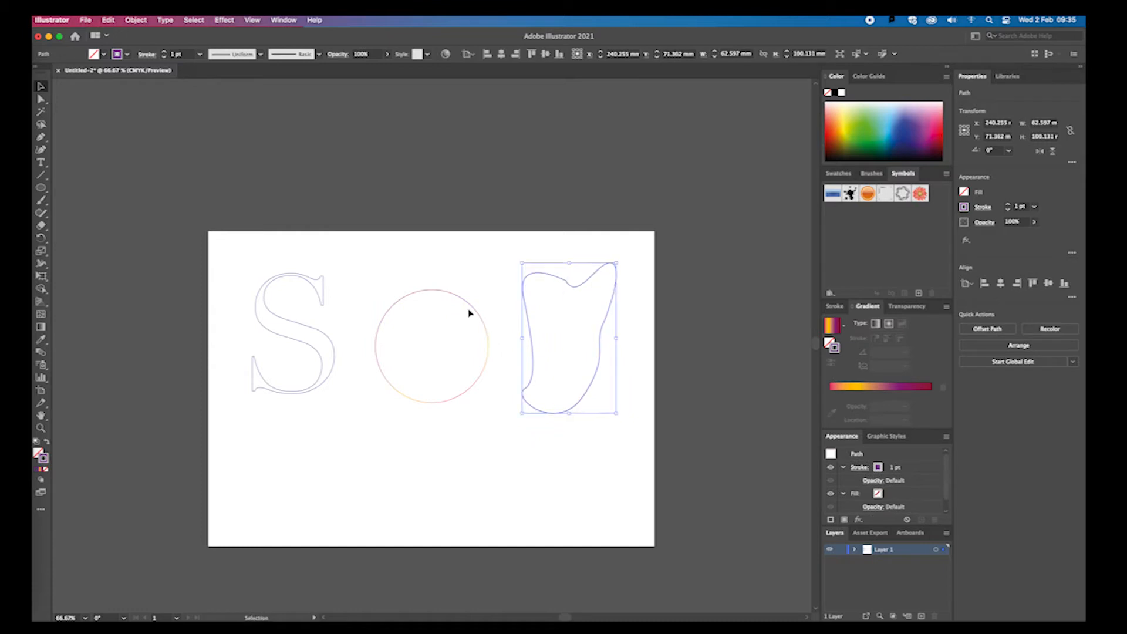
Start a Transform effect on the gradient circle and set its number of copies to 20.
key(super+equal)
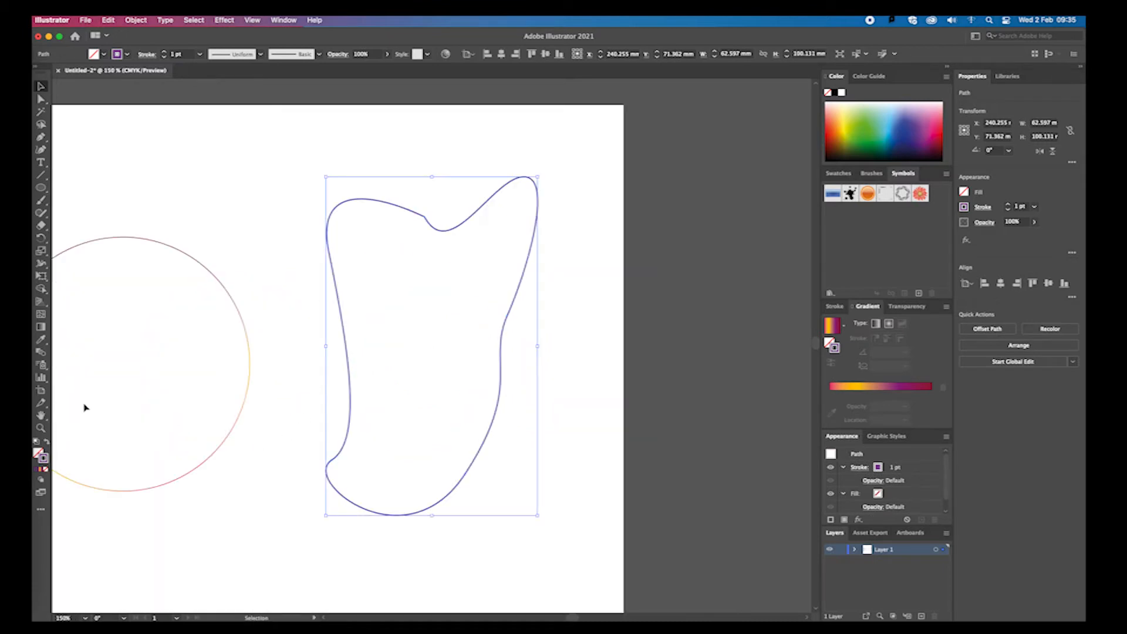
click(41, 415)
drag(294, 352, 476, 335)
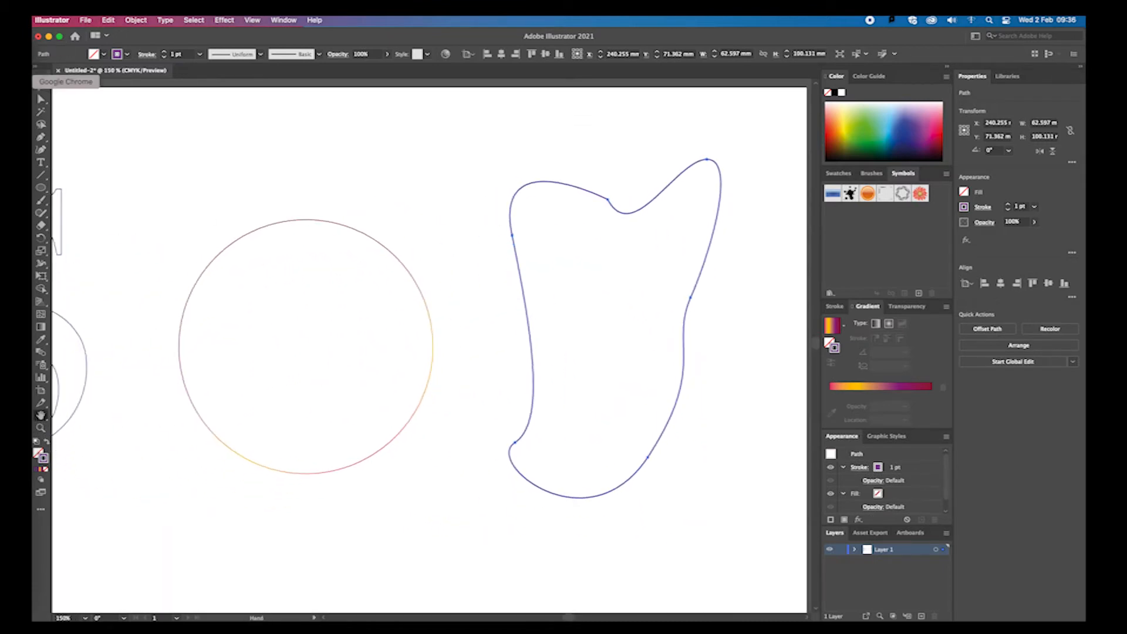
click(41, 86)
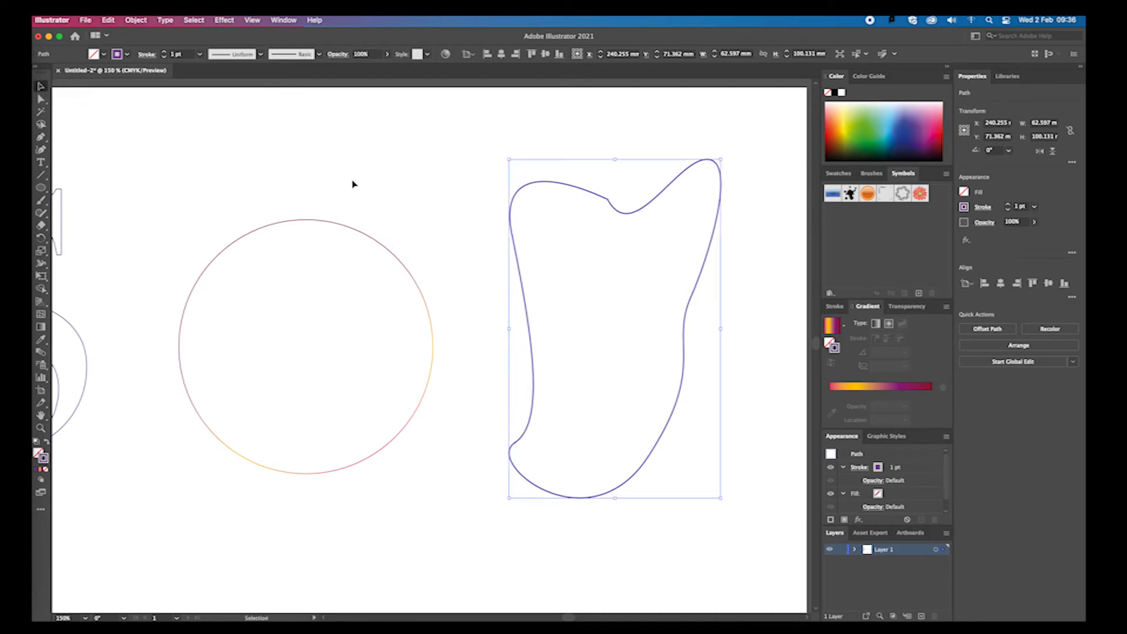
click(337, 224)
click(226, 20)
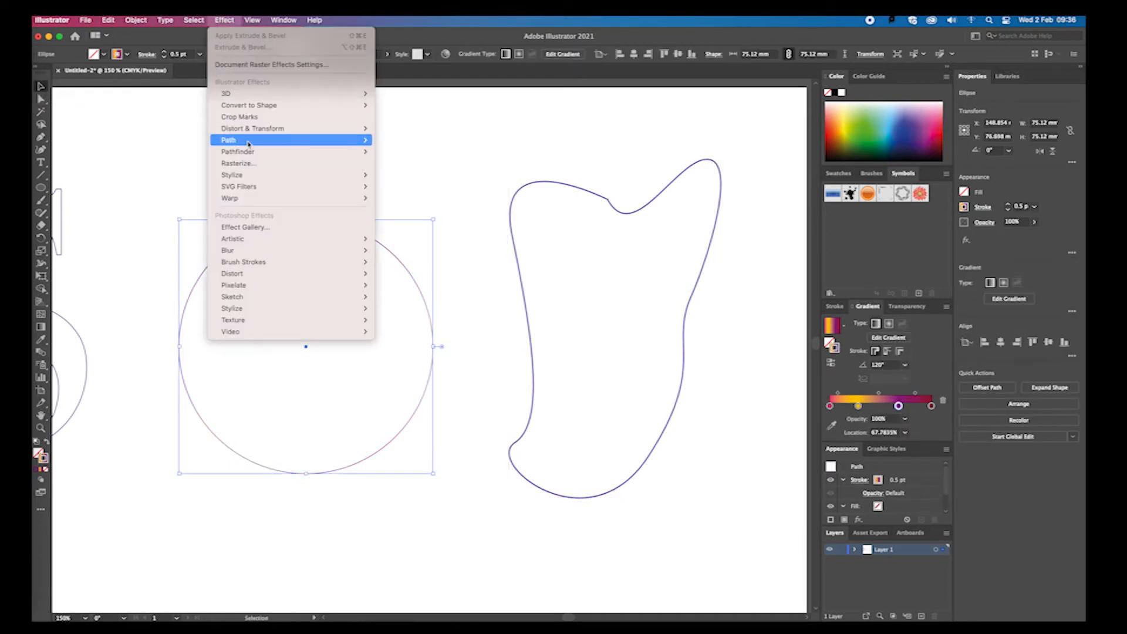
mouse_move(250, 129)
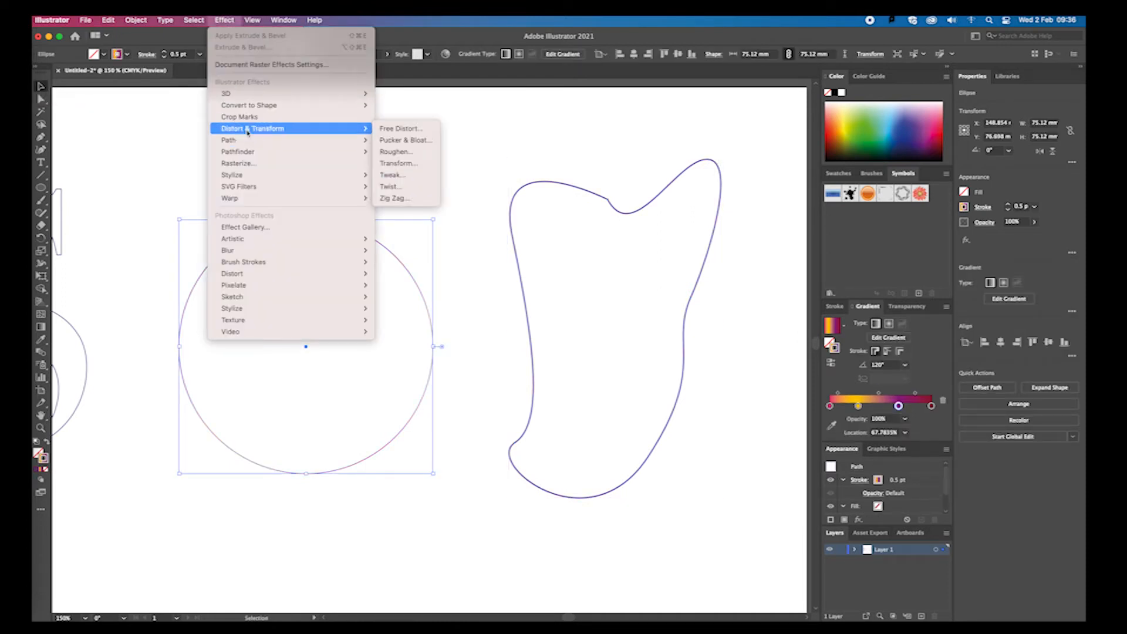
click(387, 164)
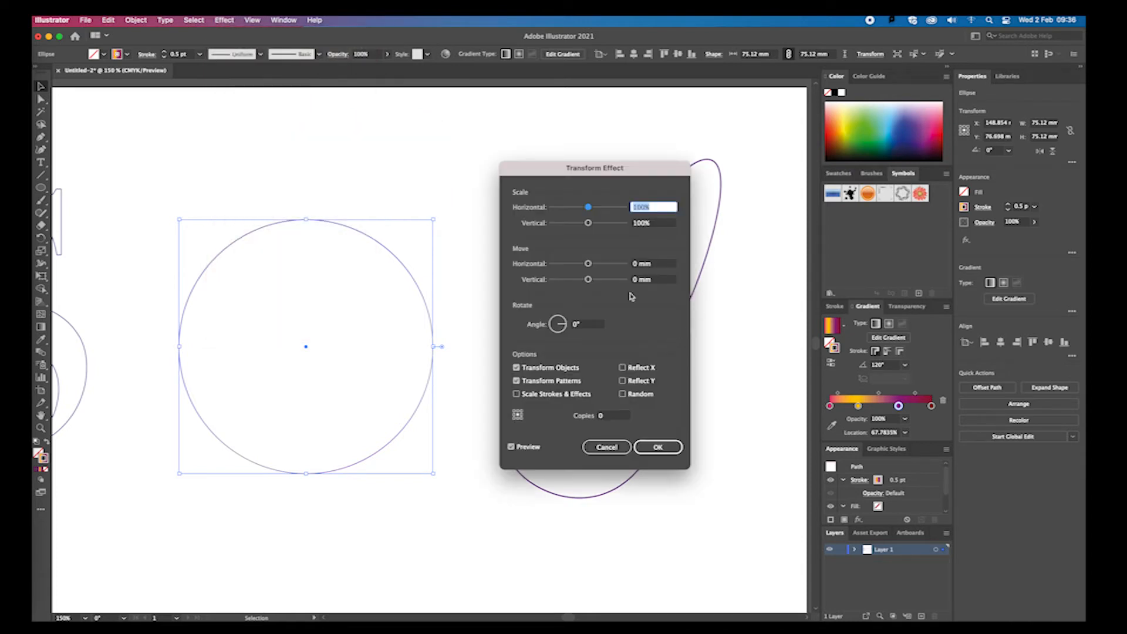
click(613, 416)
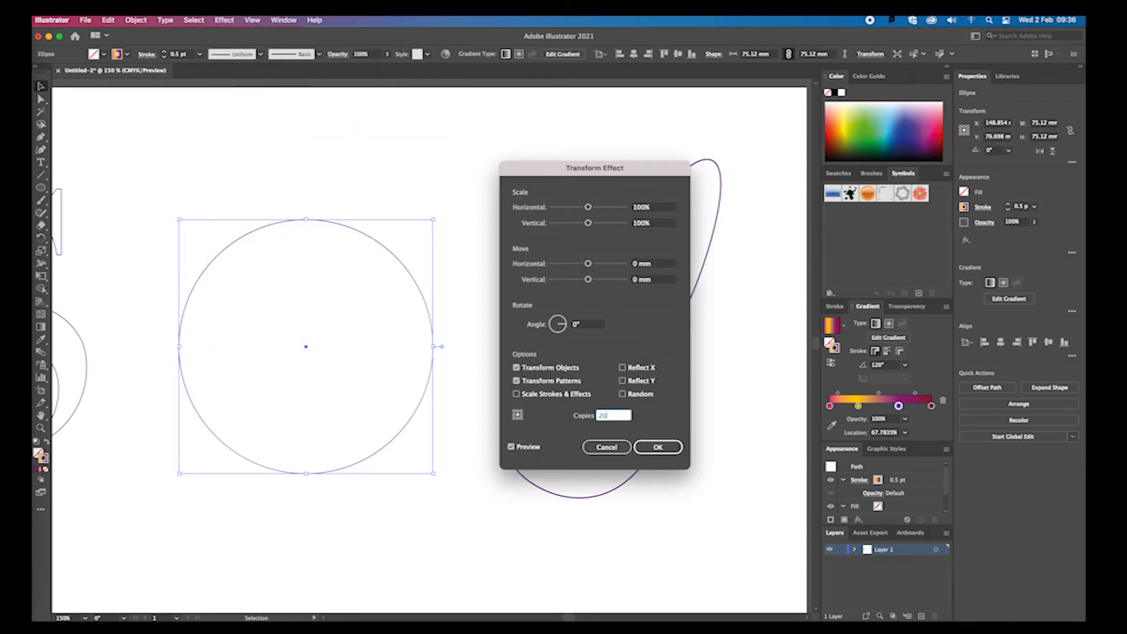
text(20)
click(512, 446)
click(511, 447)
Set the Transform effect's horizontal scale to 90% and vertical scale to 102%, and apply it to the circle.
drag(587, 223, 584, 210)
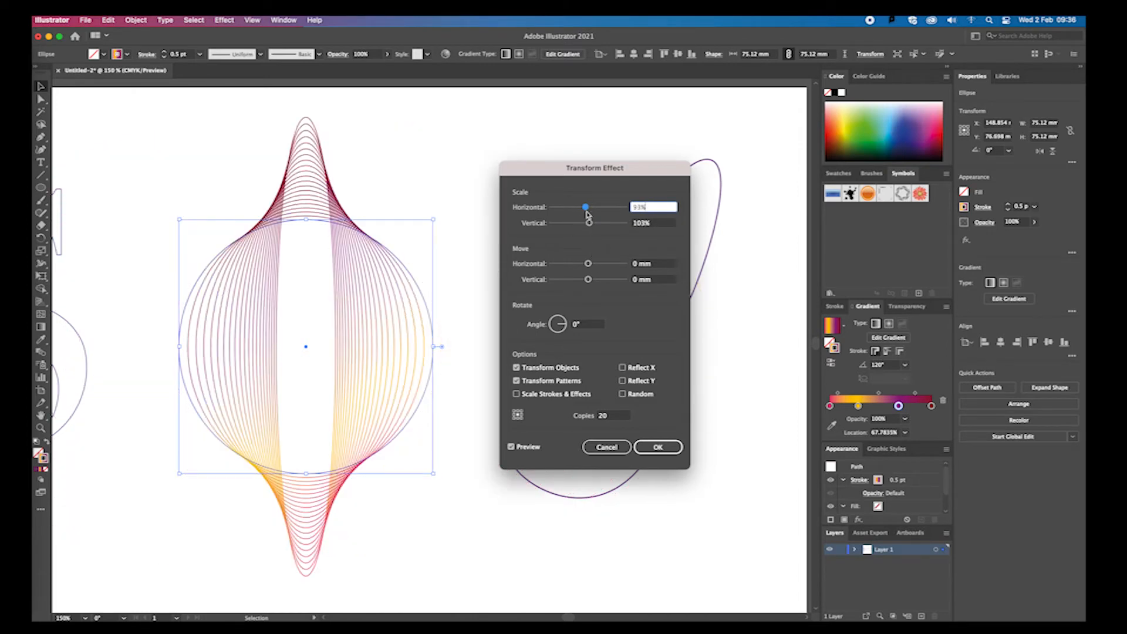
drag(584, 210, 587, 215)
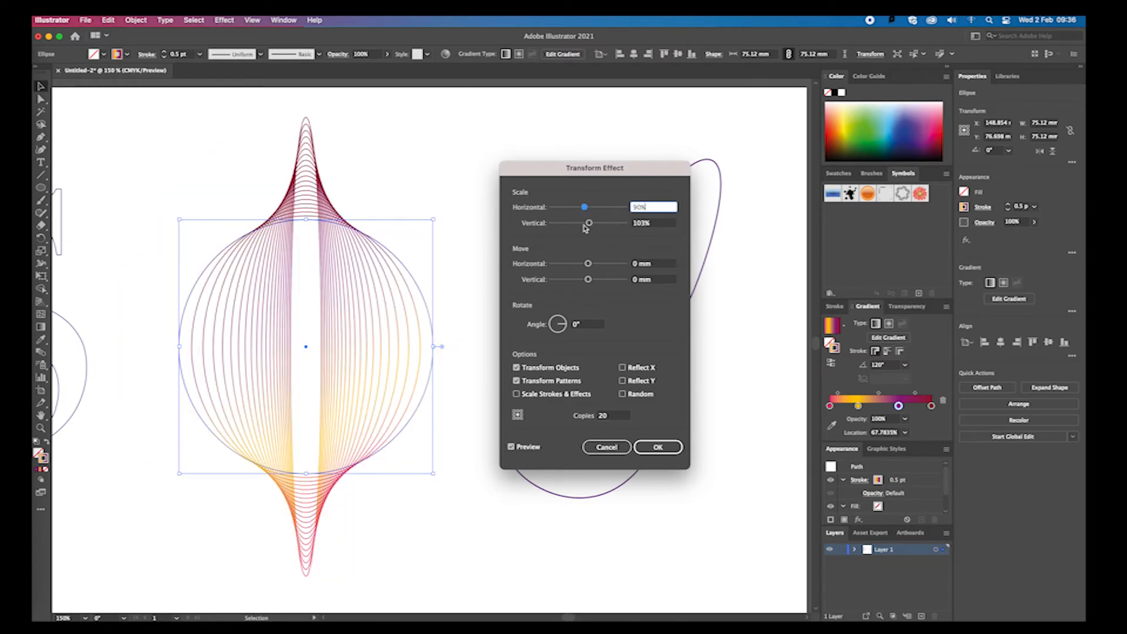
drag(588, 224, 588, 226)
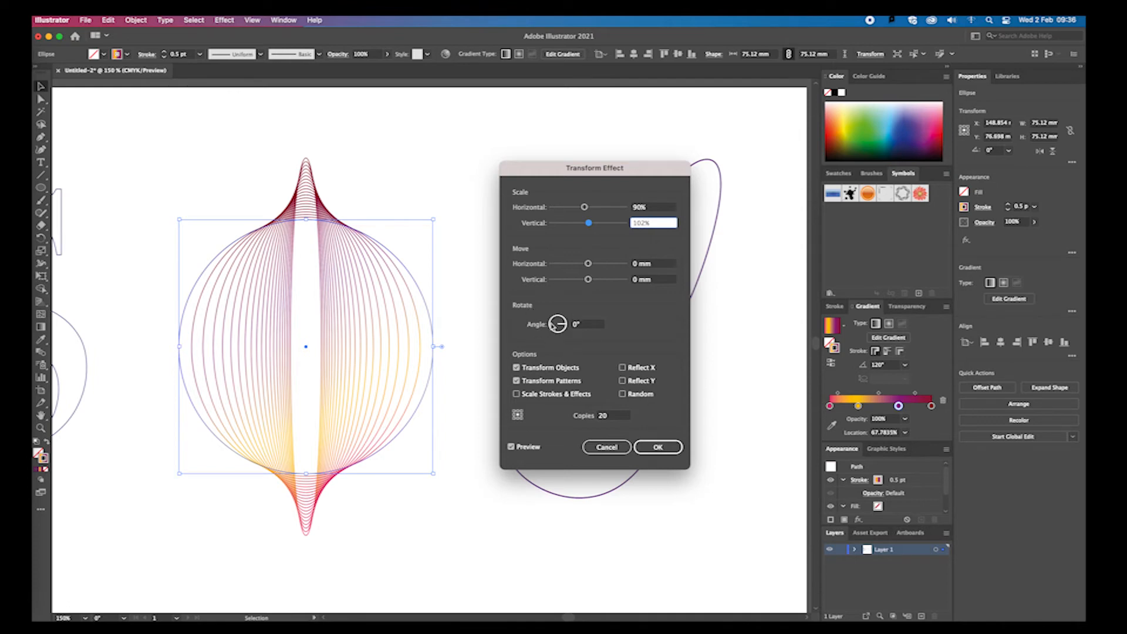
click(658, 449)
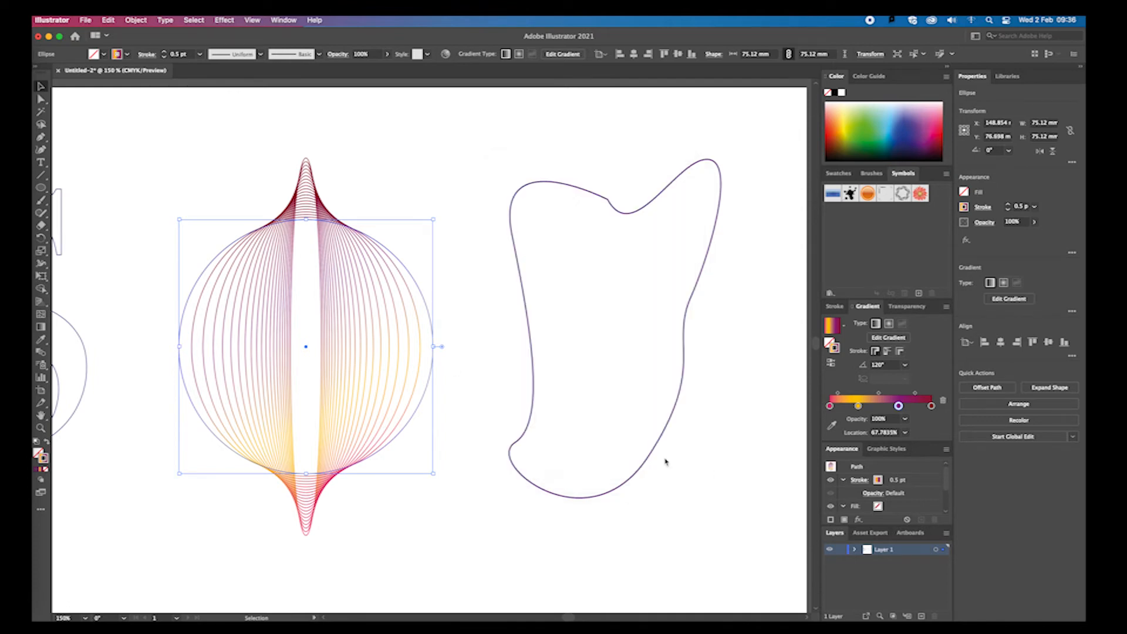
Start a Transform effect on the letter S and set its number of copies to 25.
click(41, 415)
drag(254, 300, 512, 307)
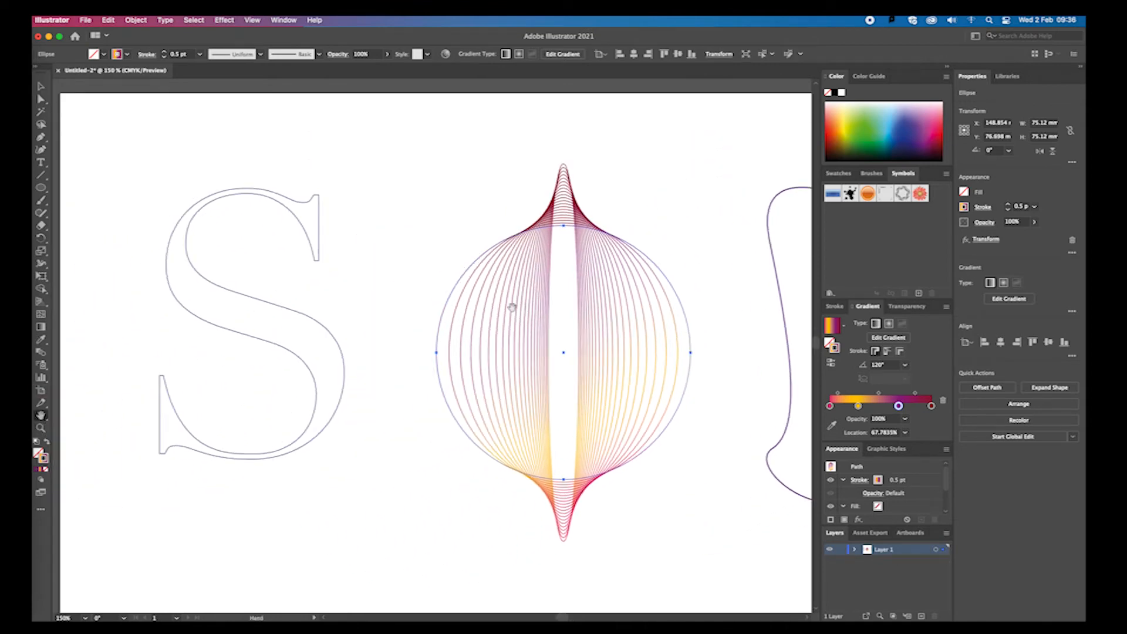
click(40, 86)
click(298, 220)
click(282, 206)
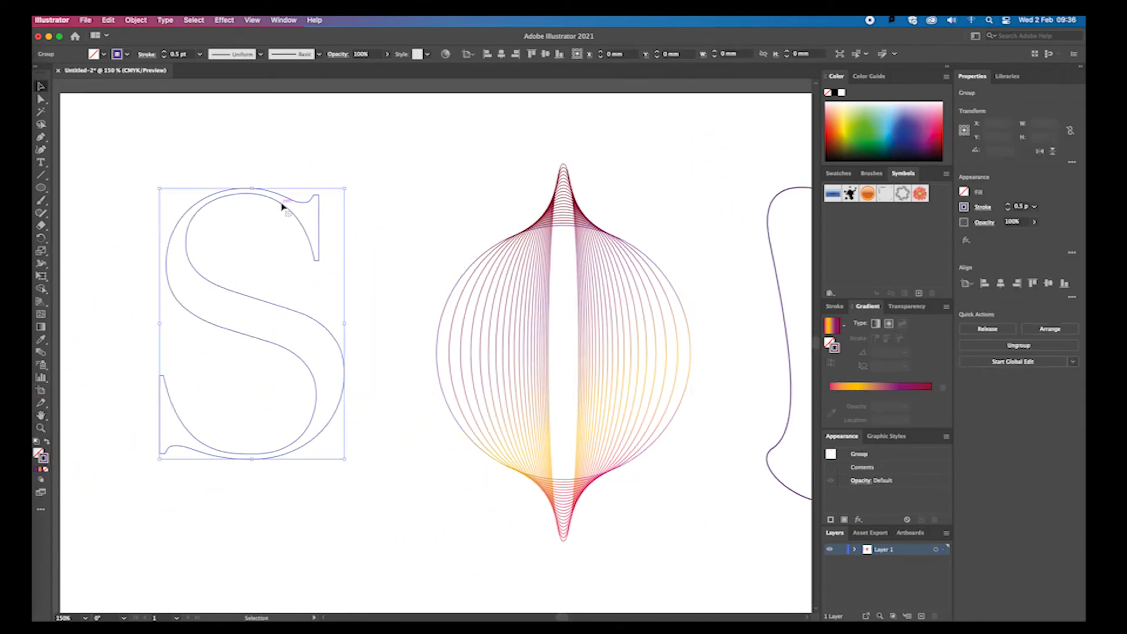
click(222, 21)
mouse_move(276, 152)
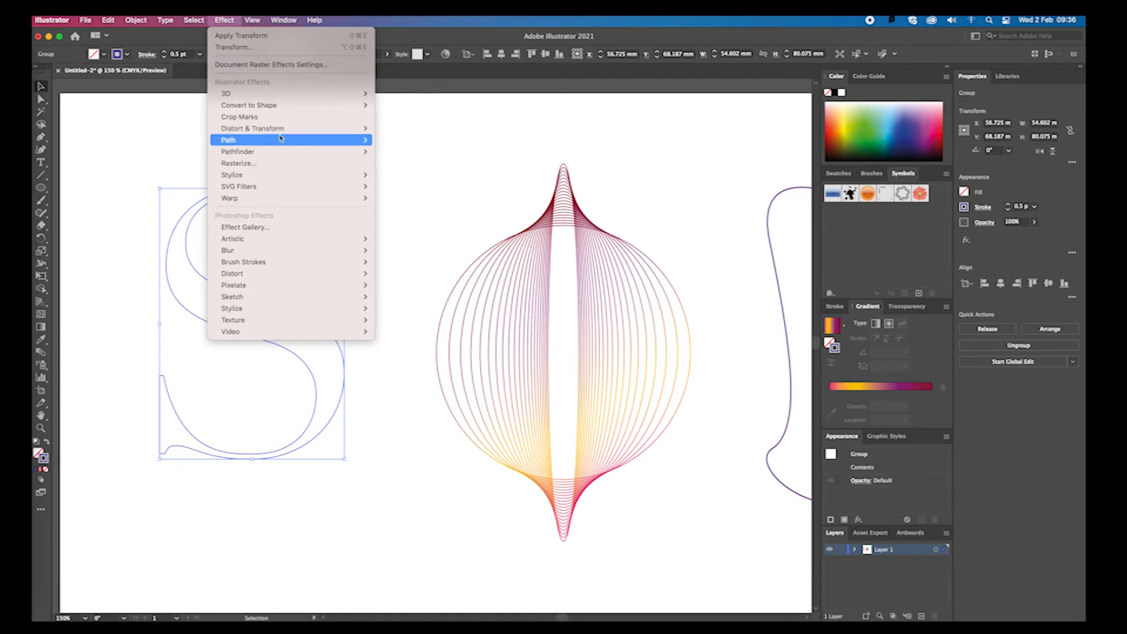
mouse_move(278, 130)
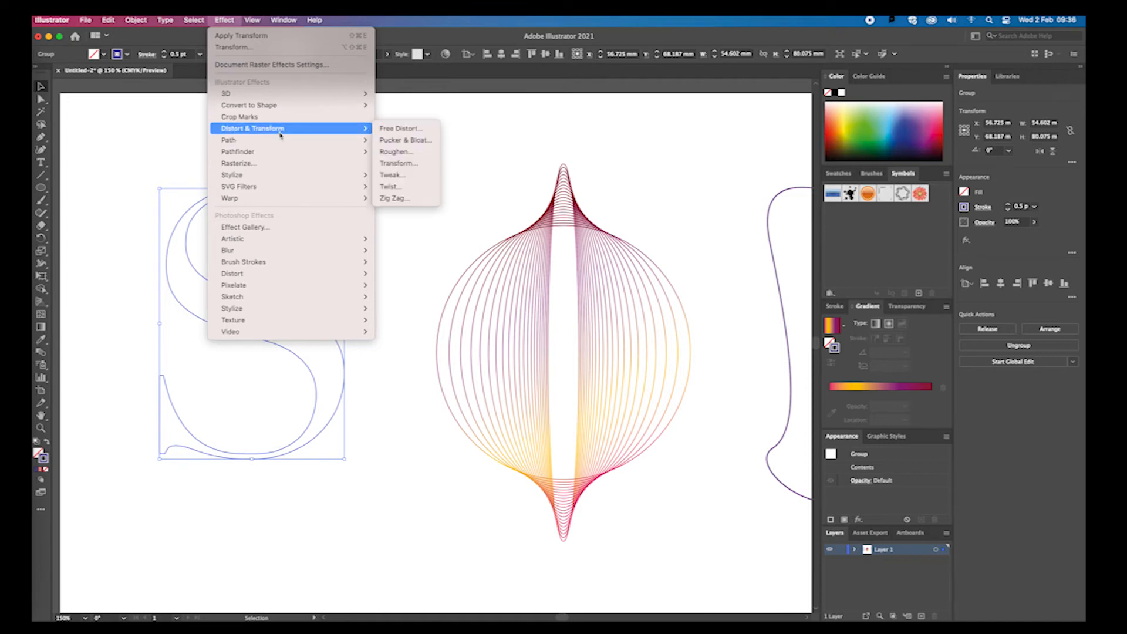
click(413, 167)
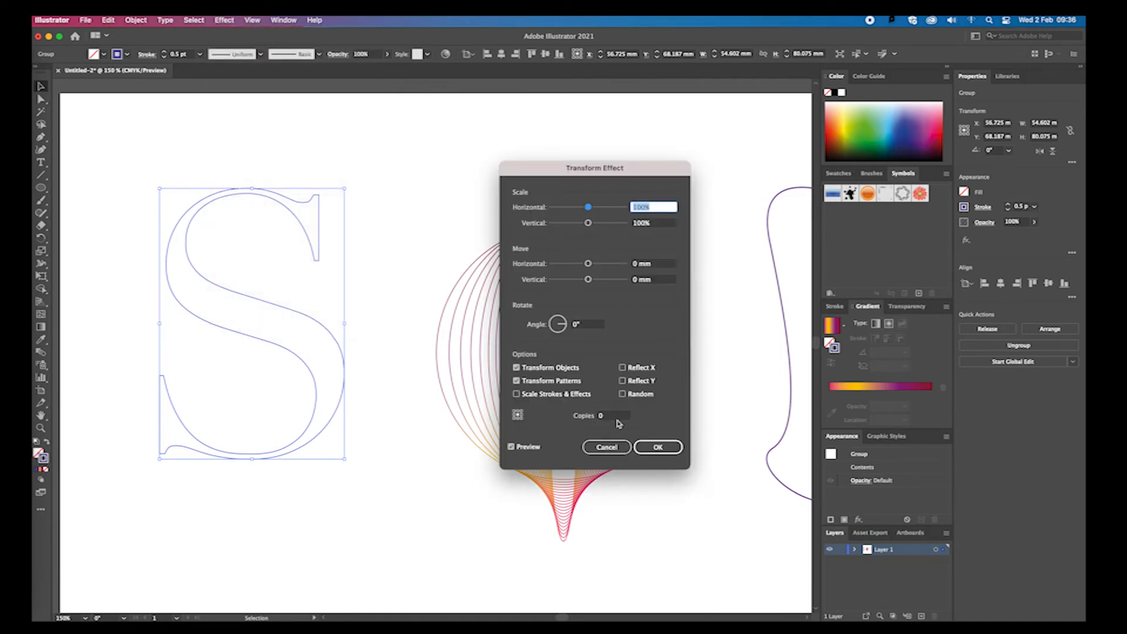
click(616, 416)
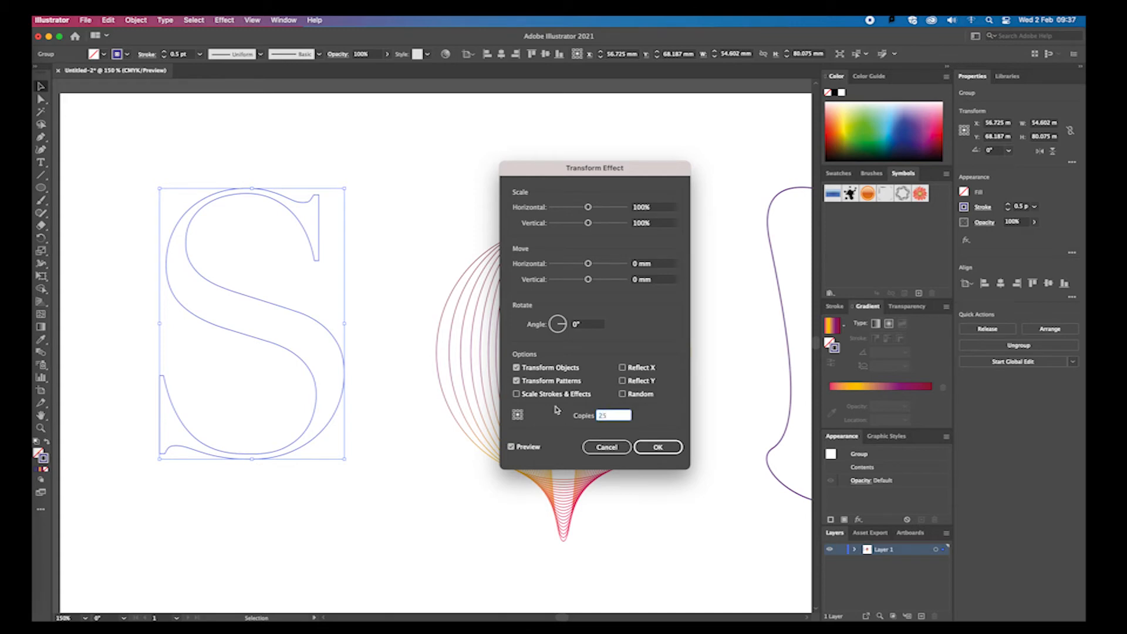
text(25)
Try rotation angles of 25°, 334° and 295° for the copies of the letter S.
click(568, 320)
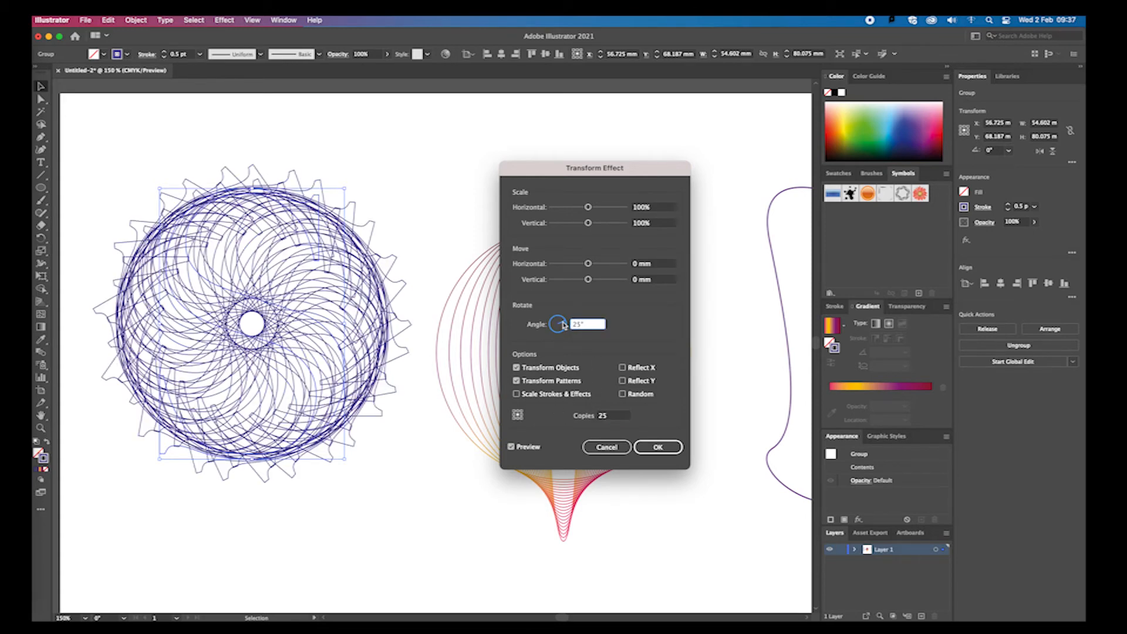
click(563, 328)
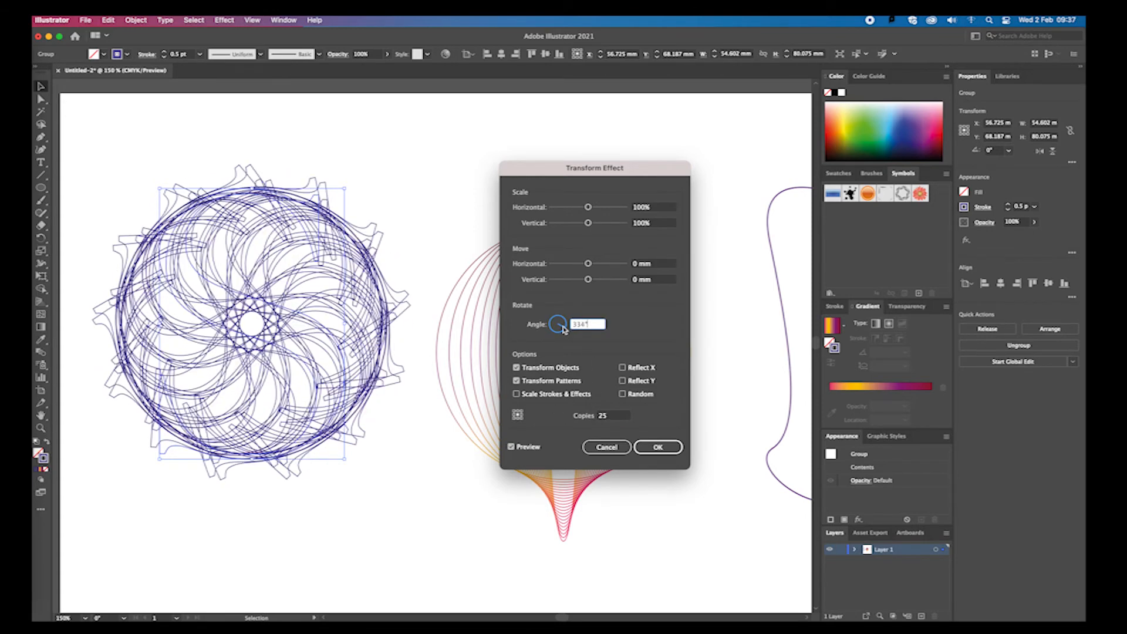
click(563, 328)
click(562, 333)
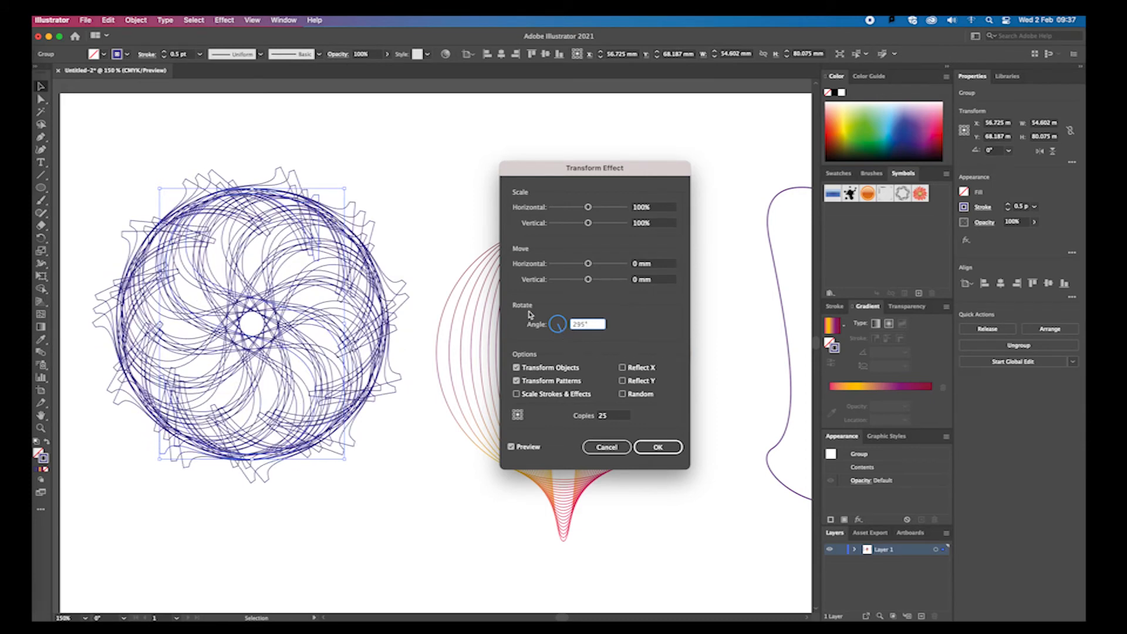
Try the Reflect X, Reflect Y, Transform Patterns and Transform Objects options on the letter's copies and restore their original states.
click(622, 368)
click(623, 381)
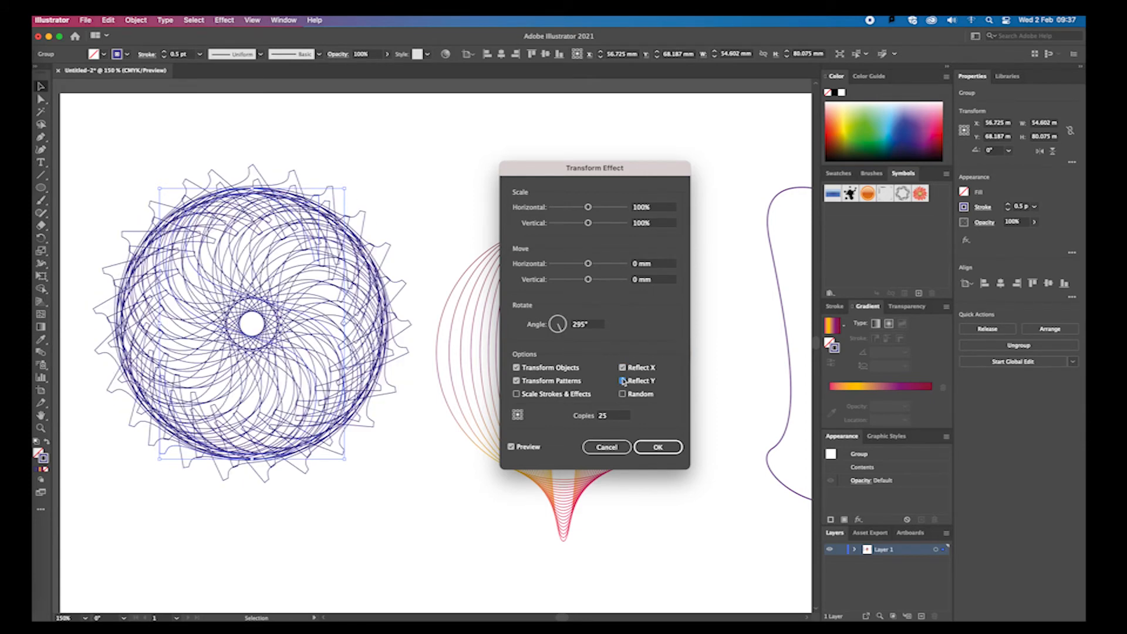
click(622, 367)
click(623, 381)
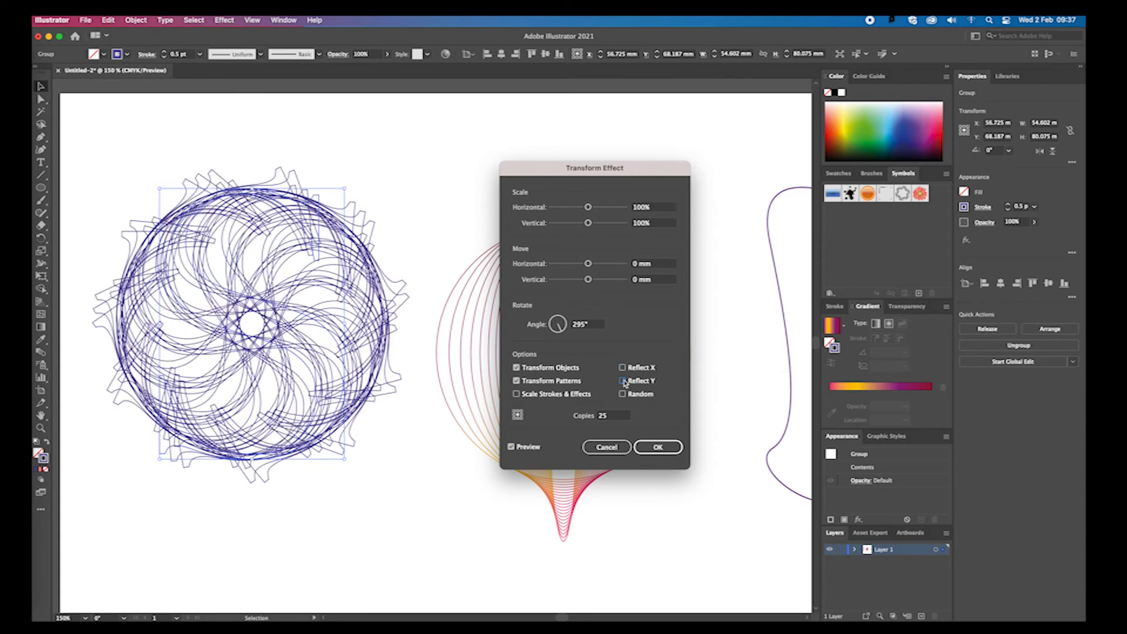
click(516, 380)
click(516, 380)
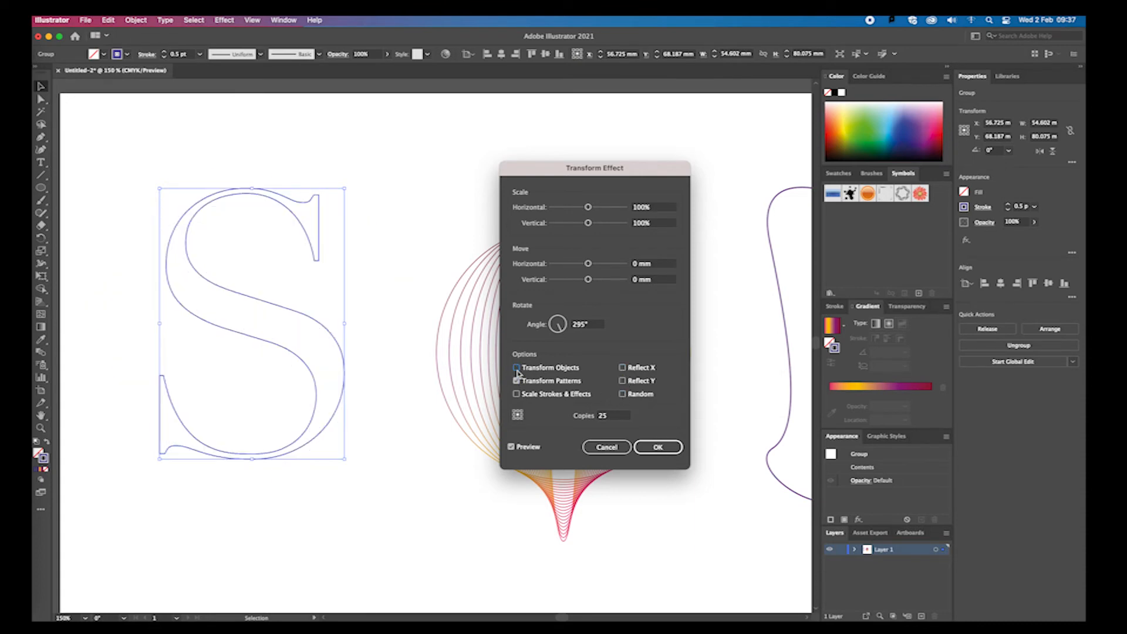
Apply the Transform effect to the letter S with a rotation angle of 269° and move the result about 7.5 mm down.
click(559, 333)
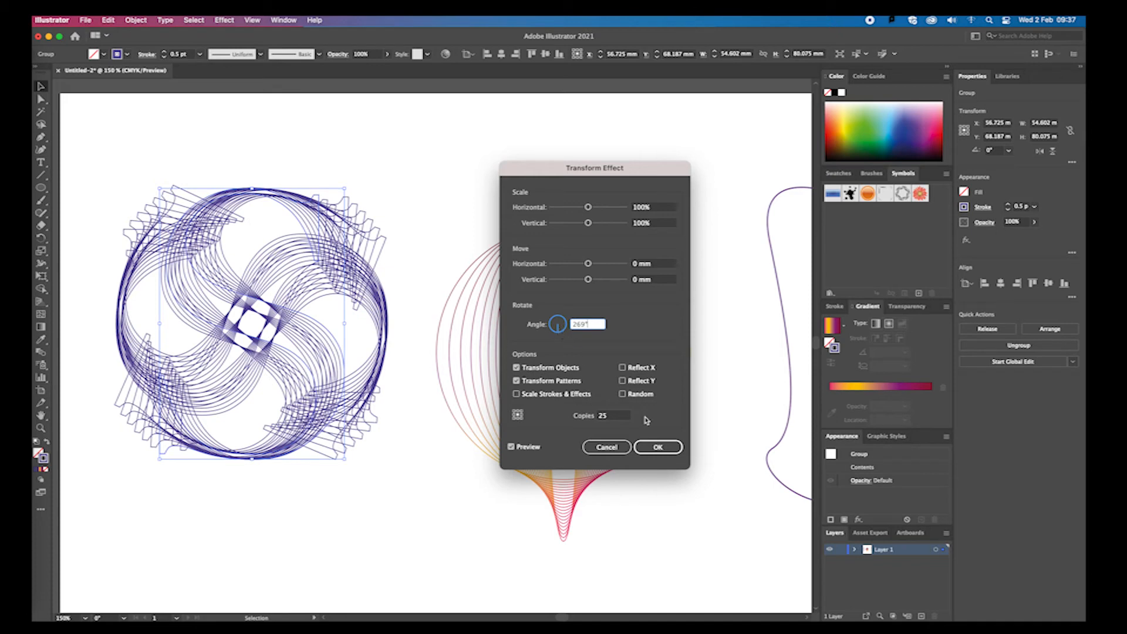
click(657, 447)
drag(277, 356, 242, 385)
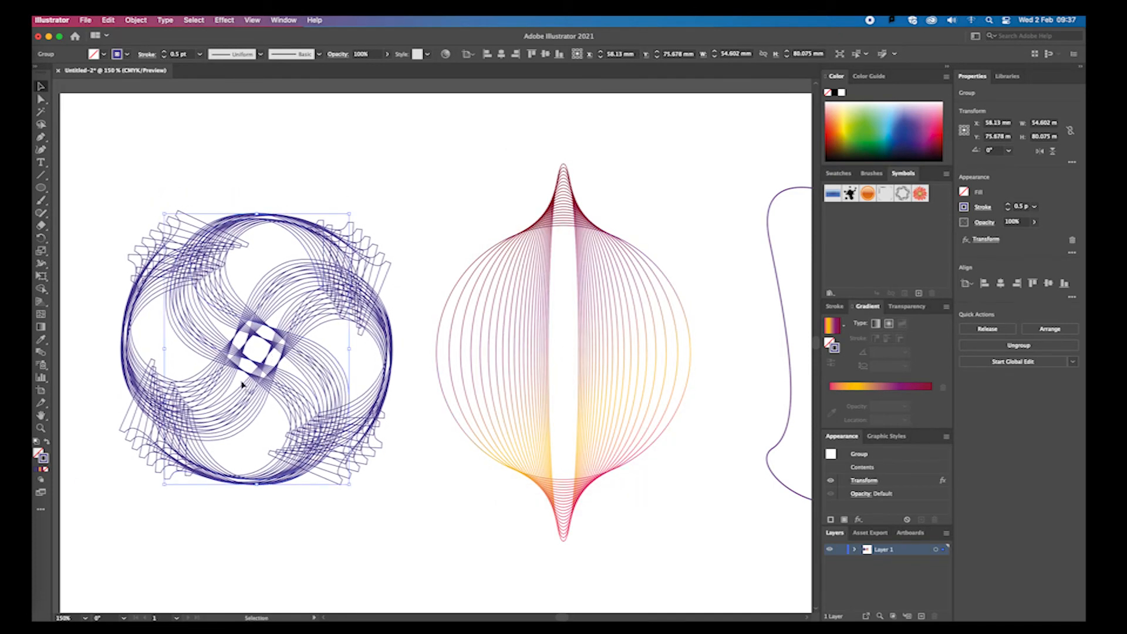
Start a Twist effect on the freeform shape and try an angle of 20°.
click(41, 415)
drag(622, 324, 445, 302)
click(41, 86)
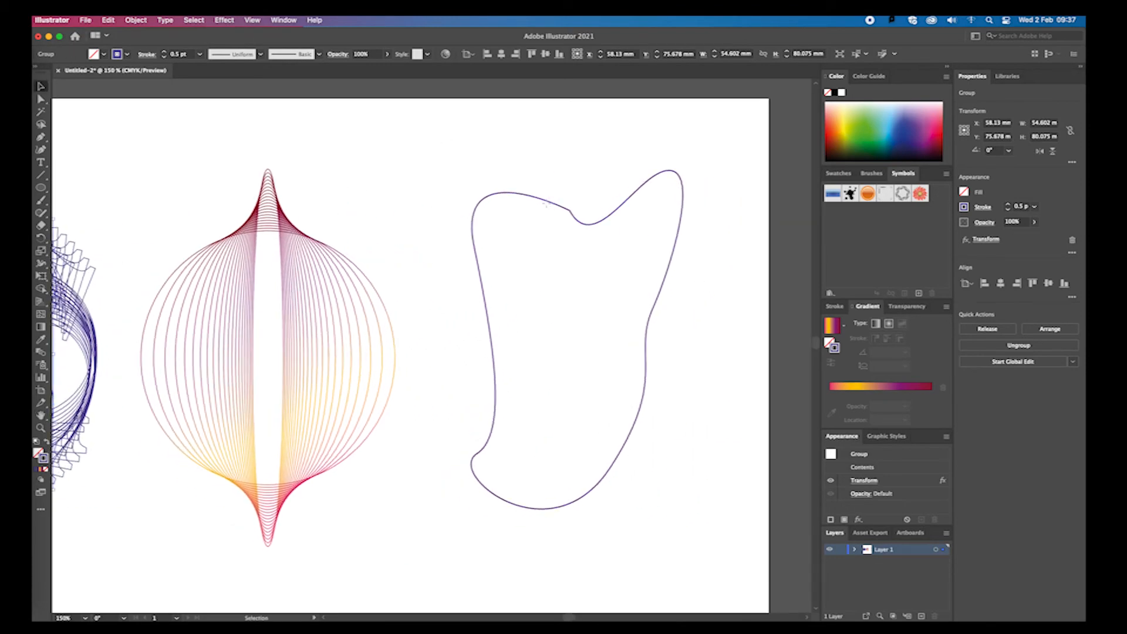
click(545, 202)
click(230, 22)
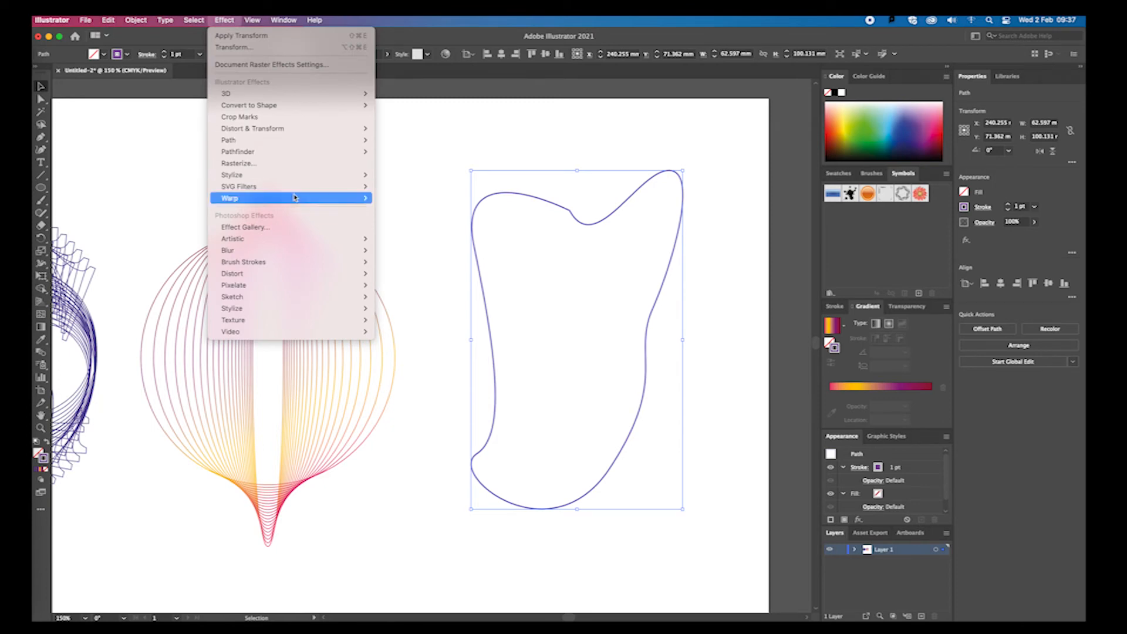
mouse_move(299, 130)
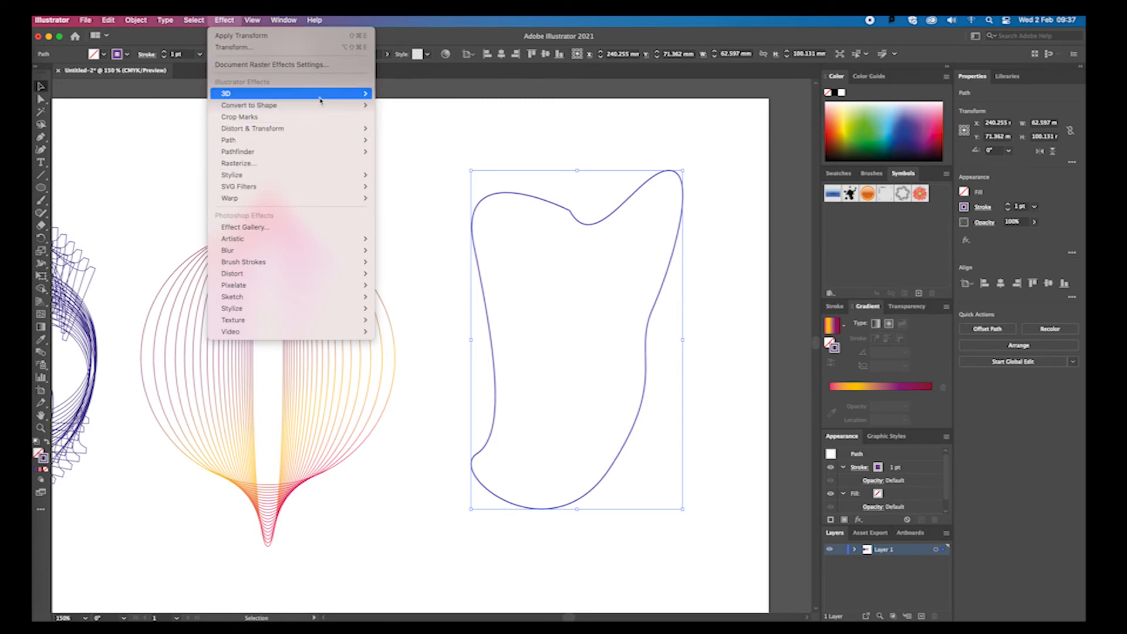
mouse_move(341, 94)
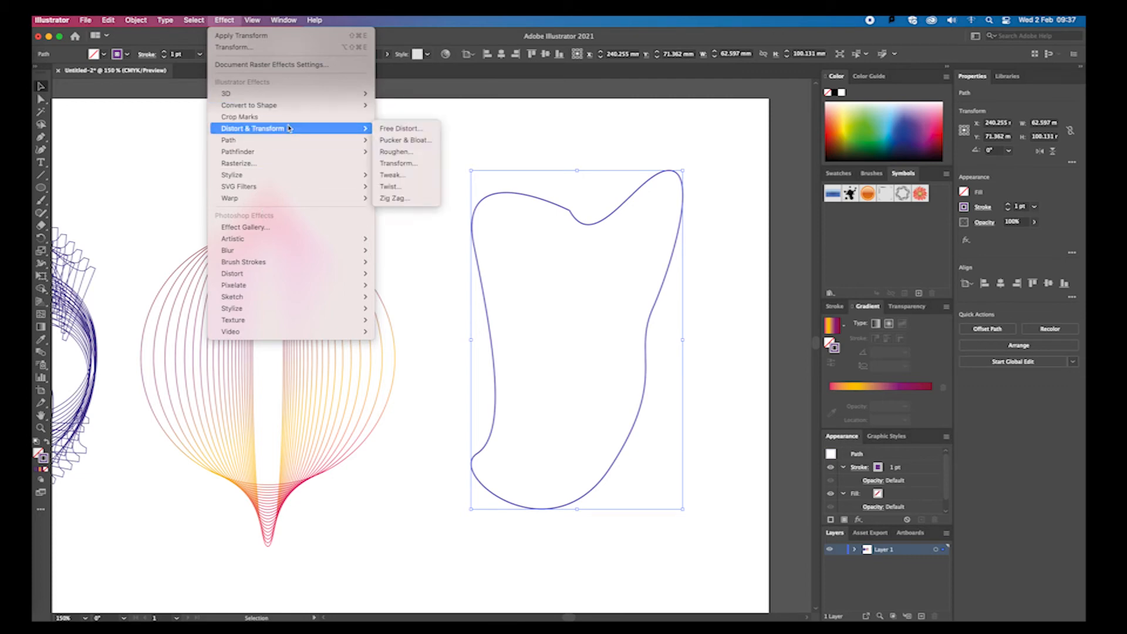
click(427, 187)
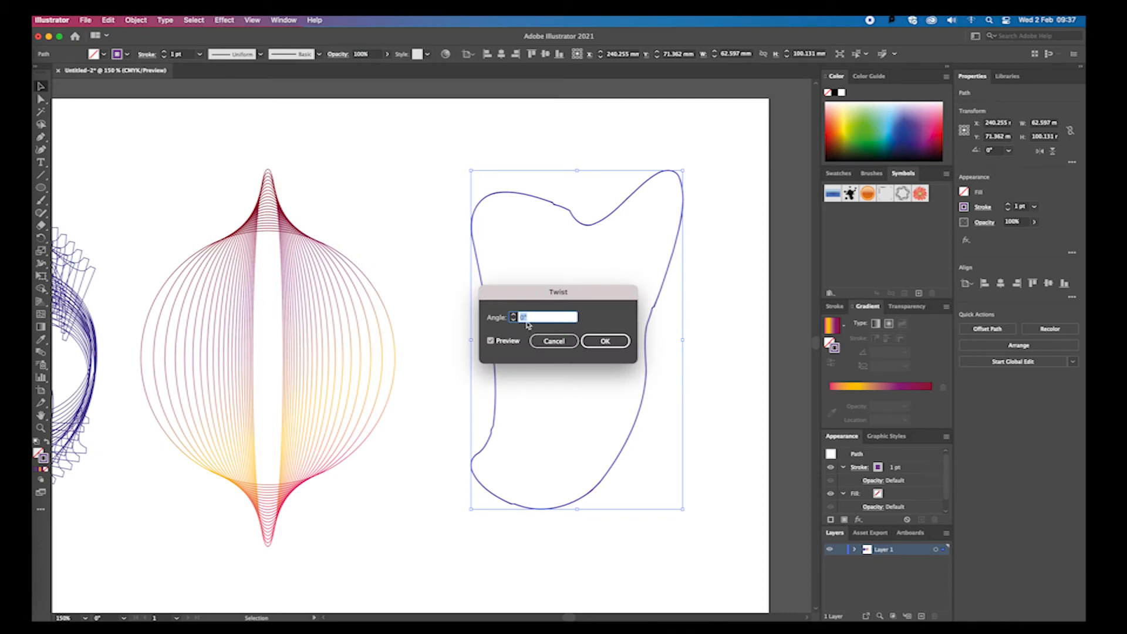
click(492, 341)
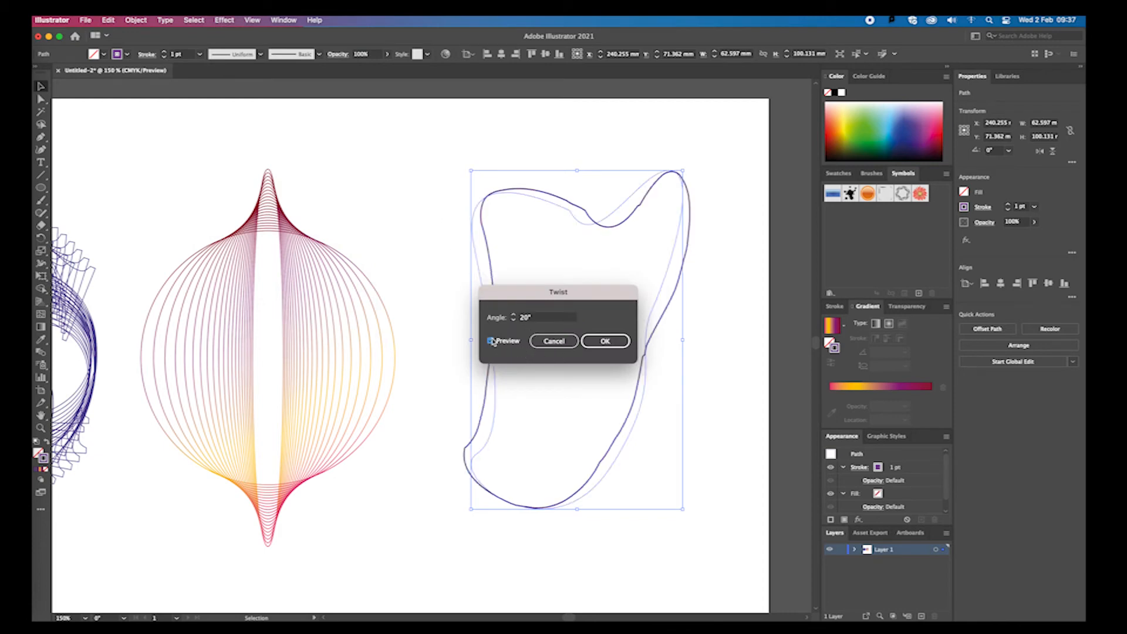
click(492, 341)
Set the freeform shape's twist angle to 50° and apply the effect.
click(492, 316)
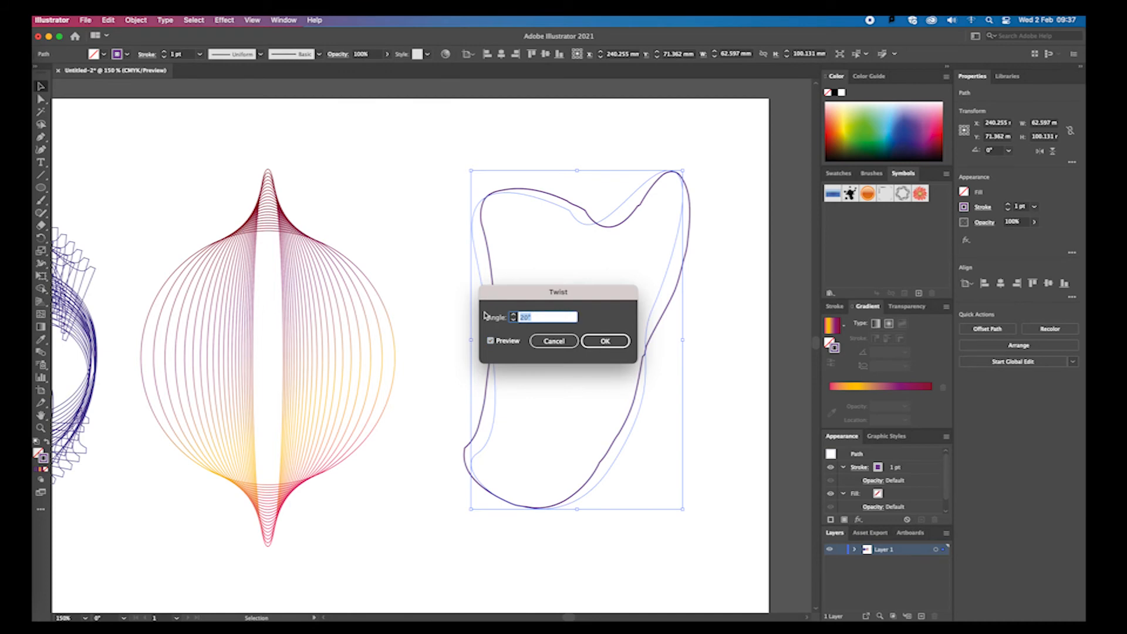
text(50)
click(491, 341)
click(491, 341)
click(621, 347)
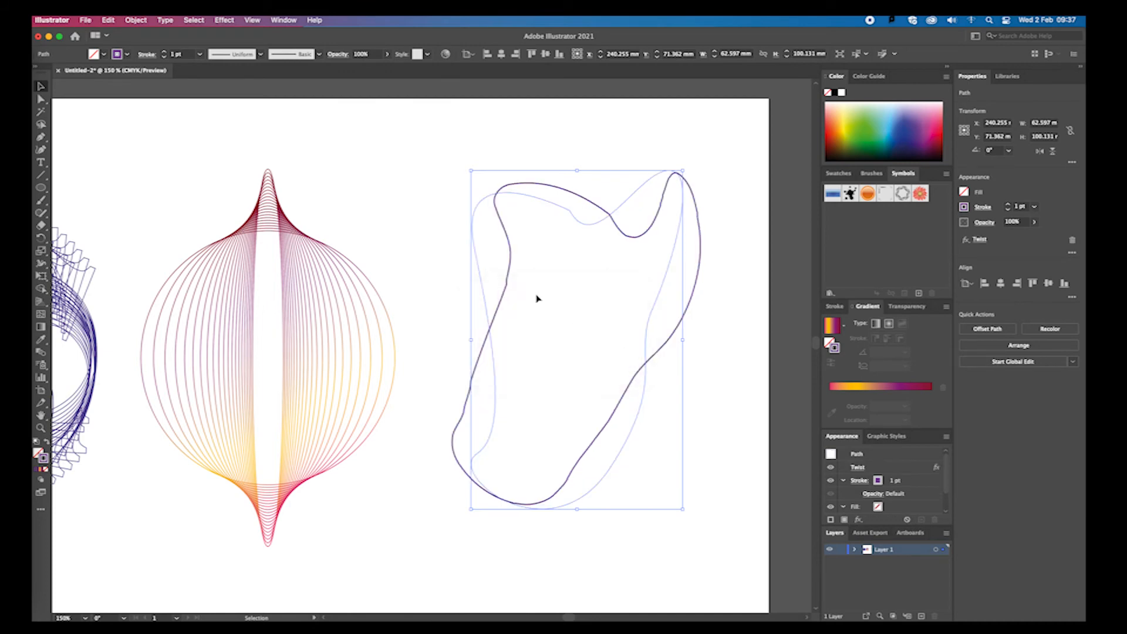
Apply a Pucker & Bloat effect to the twisted freeform shape with a bloat of about 40%.
click(408, 241)
click(509, 263)
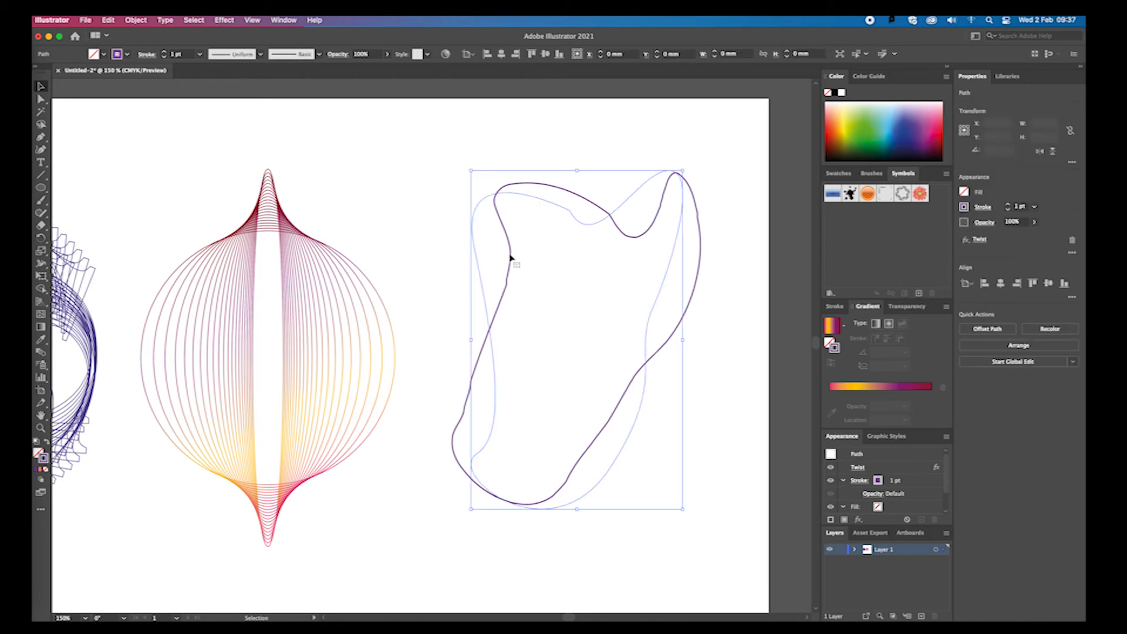
click(224, 20)
mouse_move(278, 130)
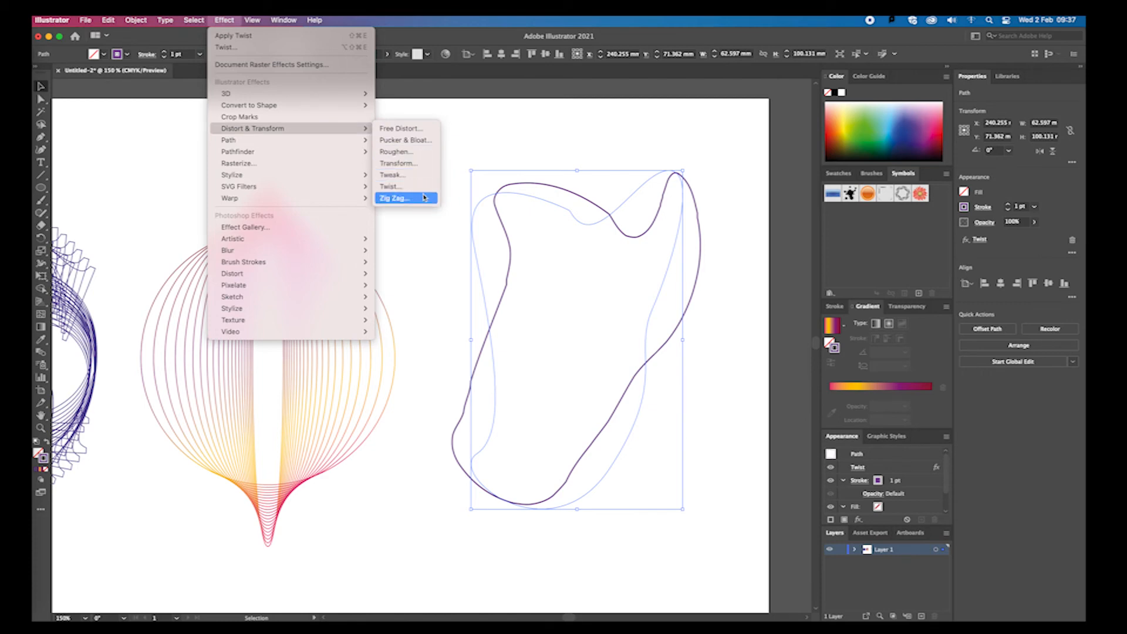
click(419, 143)
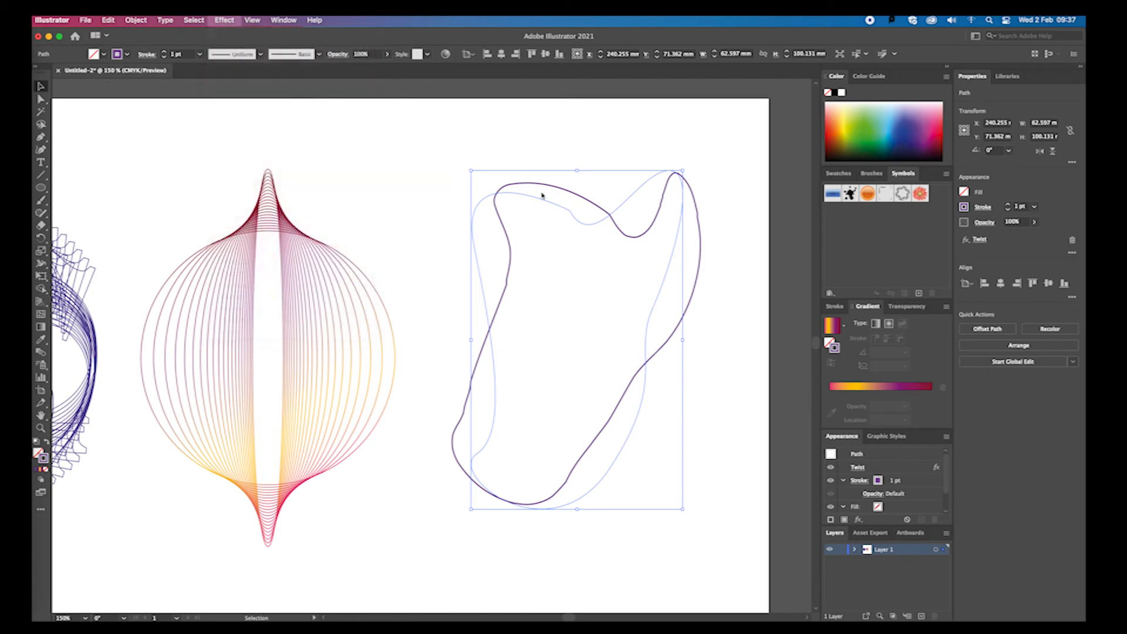
mouse_move(553, 318)
mouse_down()
mouse_move(539, 316)
mouse_move(557, 315)
mouse_up()
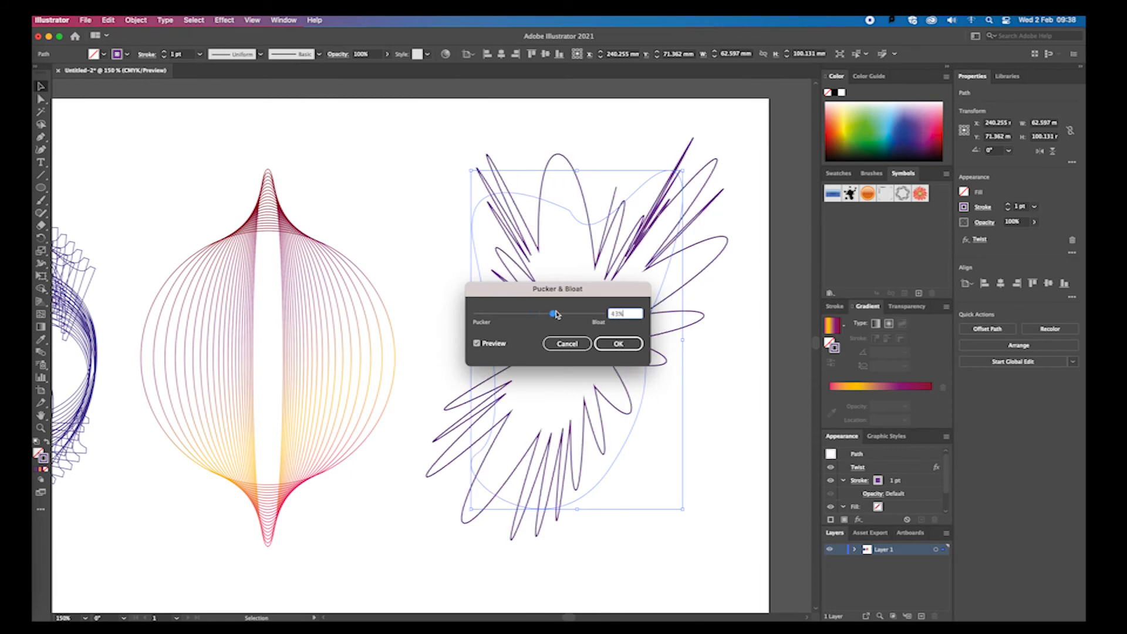
click(619, 344)
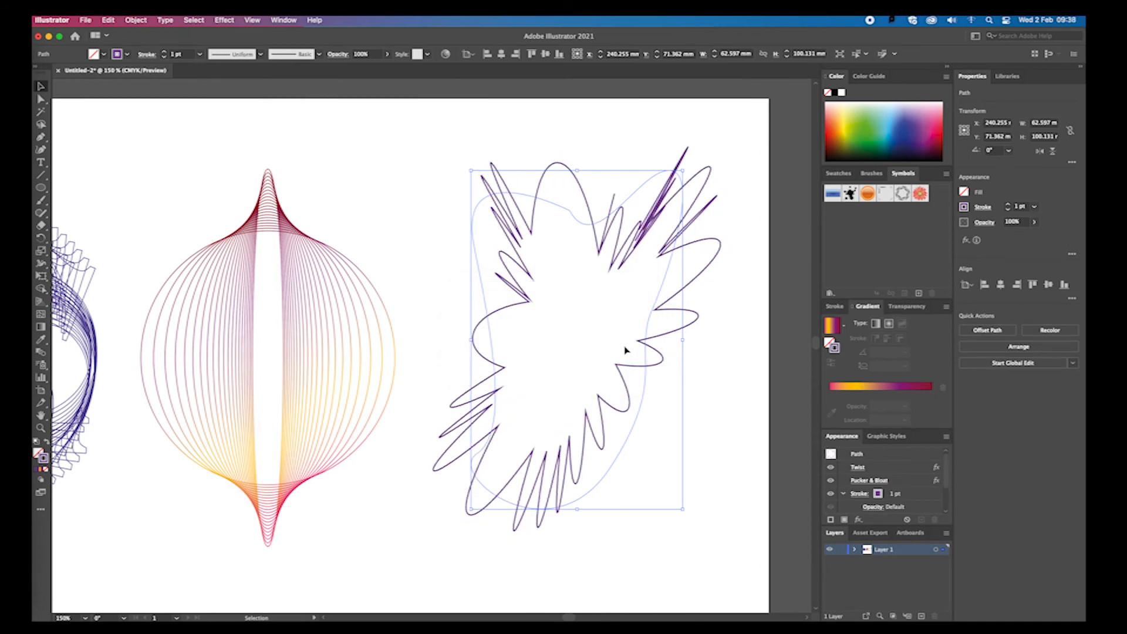
Start a Transform effect on the freeform shape with 25 copies and a vertical scale of 95%.
click(218, 19)
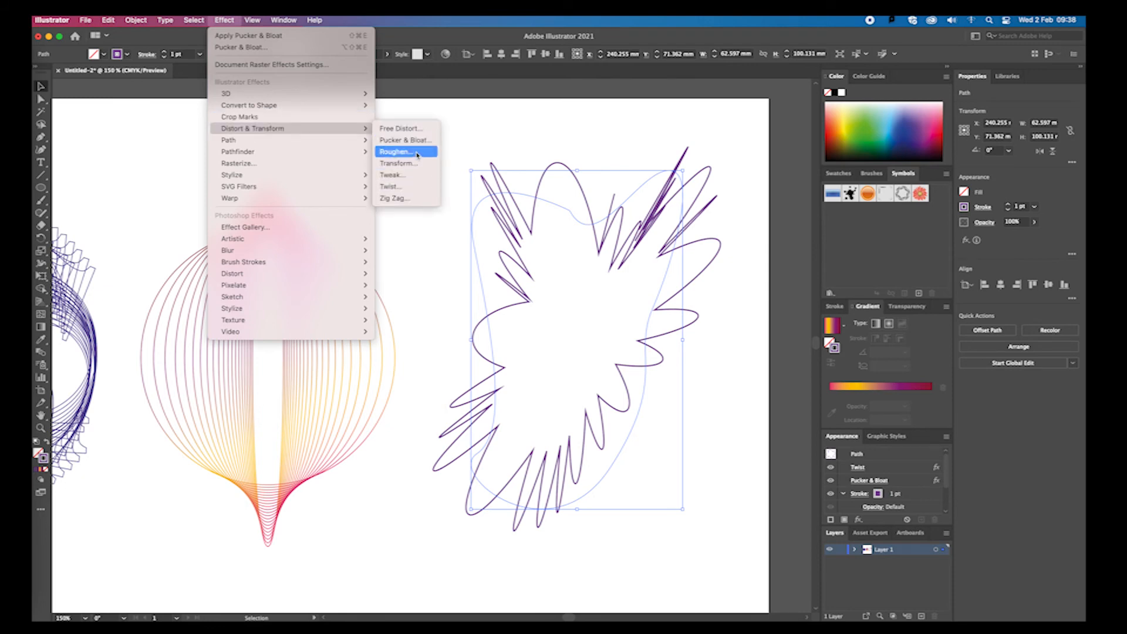
click(399, 163)
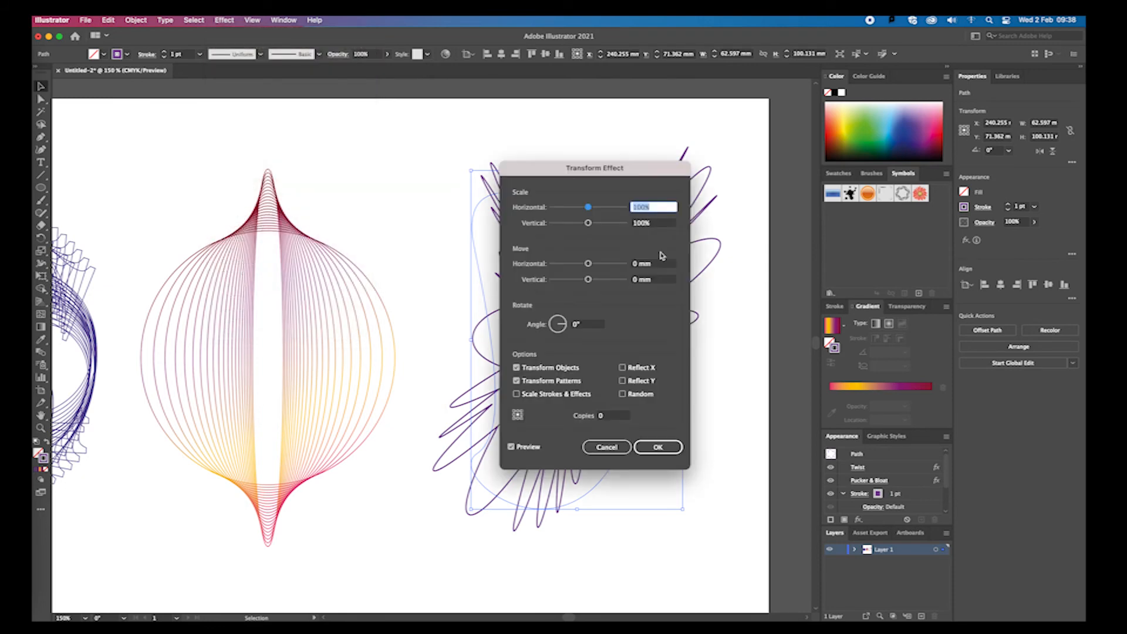
click(600, 415)
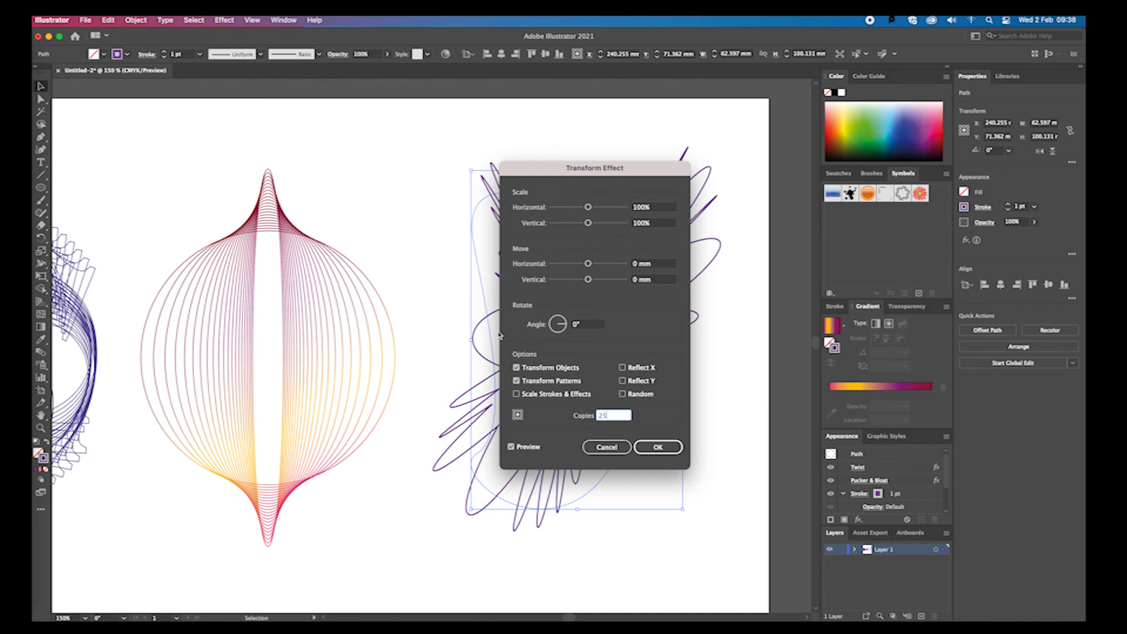
drag(578, 170, 310, 194)
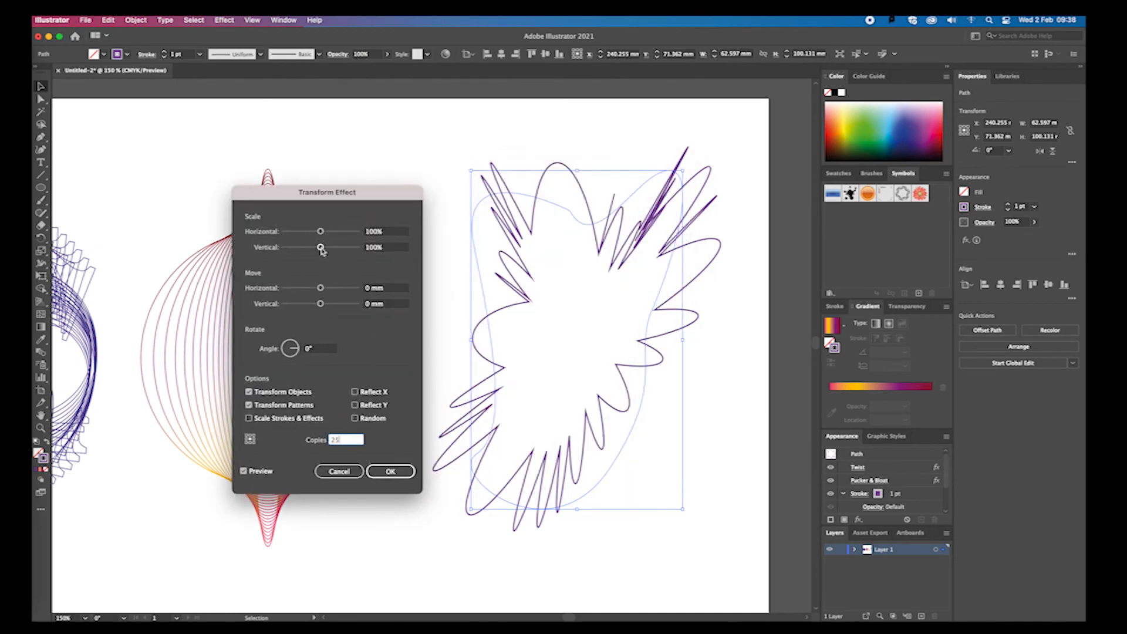
drag(321, 248, 319, 247)
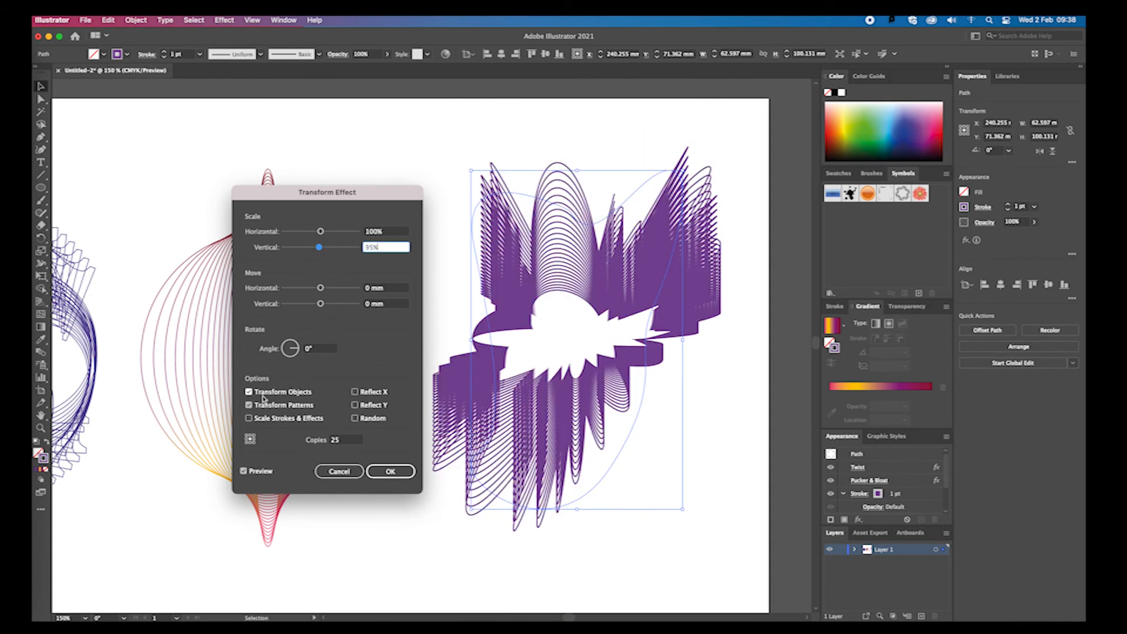
Turn on Reflect X and Random for the freeform shape's copies, apply the Transform effect and deselect the shape.
click(356, 392)
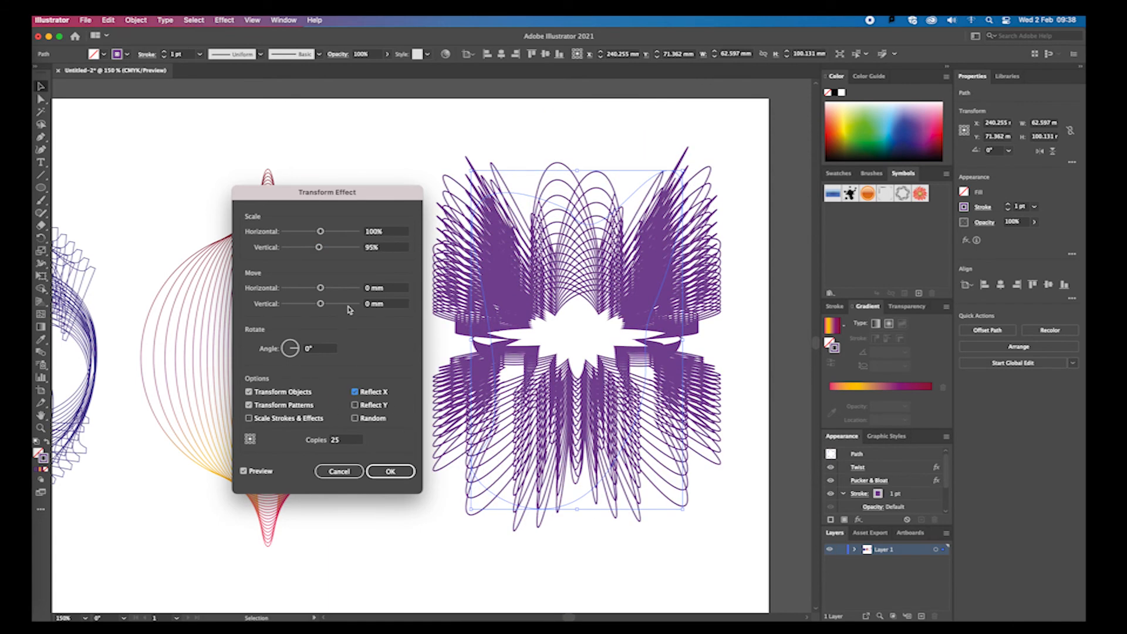
click(355, 419)
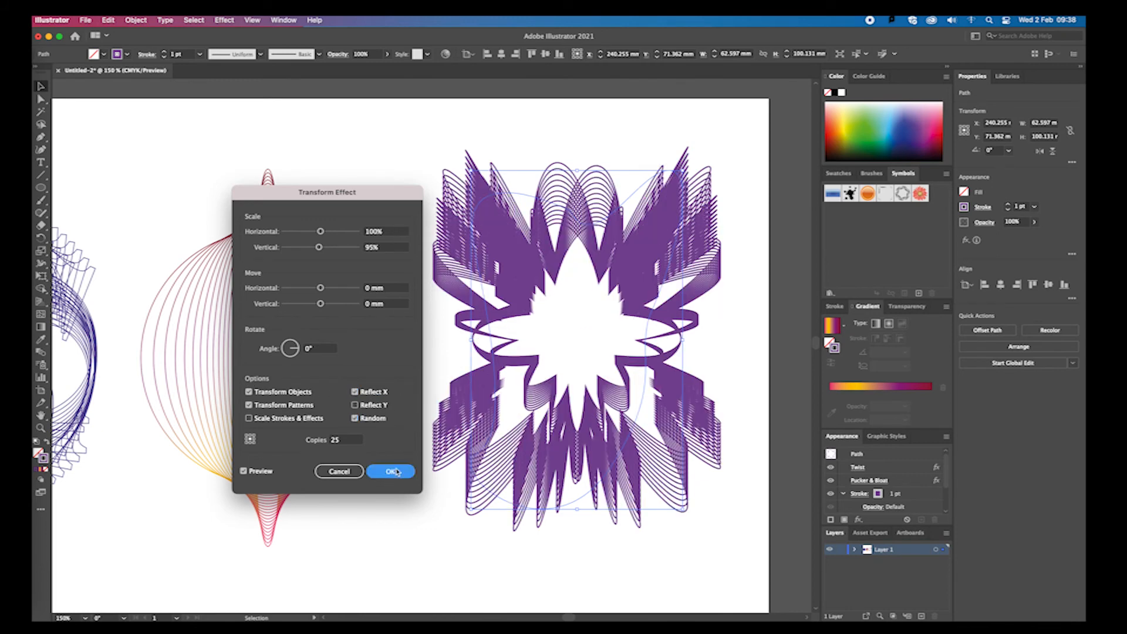
click(400, 470)
click(362, 226)
Move all three line patterns together down to the vertical middle of the artboard and deselect them.
key(super+0)
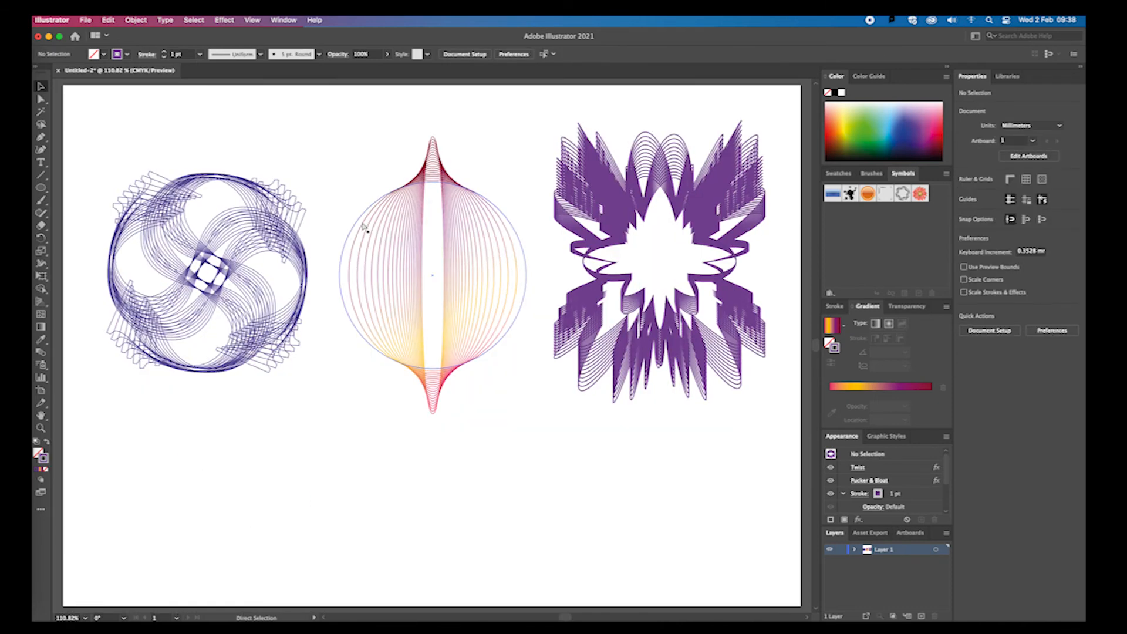
key(super+minus)
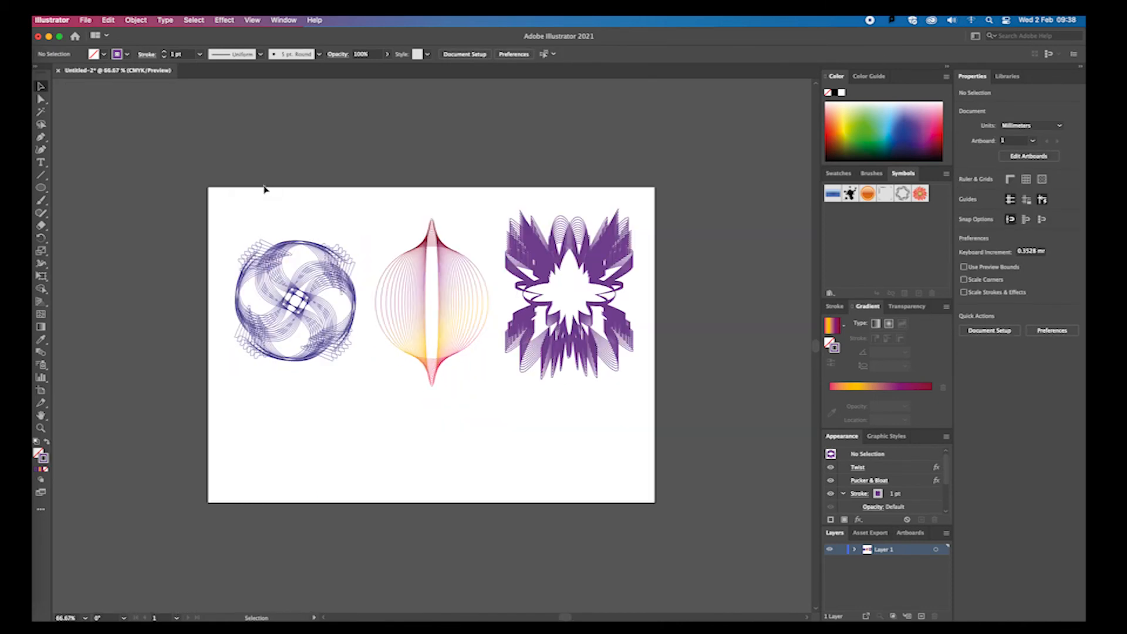
drag(247, 197, 617, 382)
drag(581, 317, 588, 343)
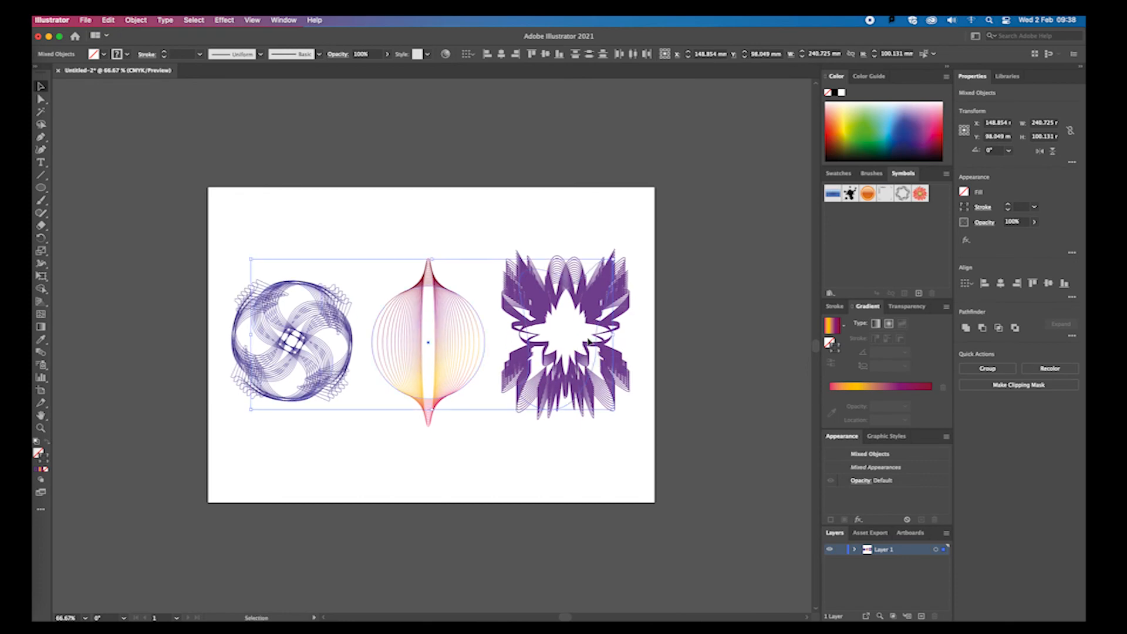
click(333, 214)
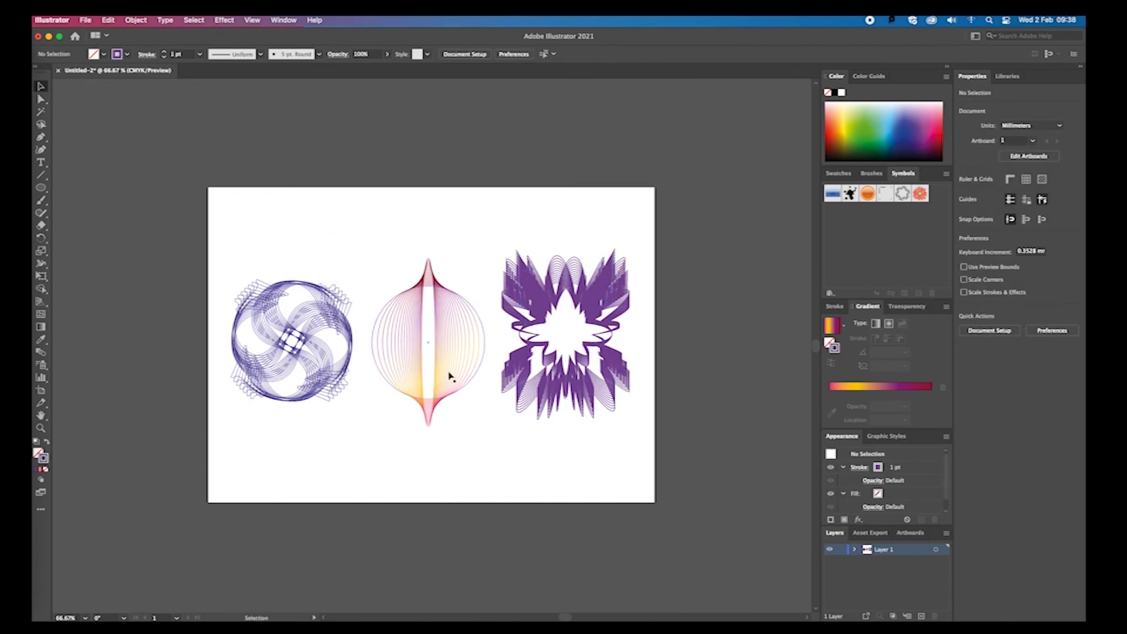
Draw a rectangle of about 295 × 210 mm covering the artboard and give it a dark maroon fill.
click(40, 187)
click(88, 187)
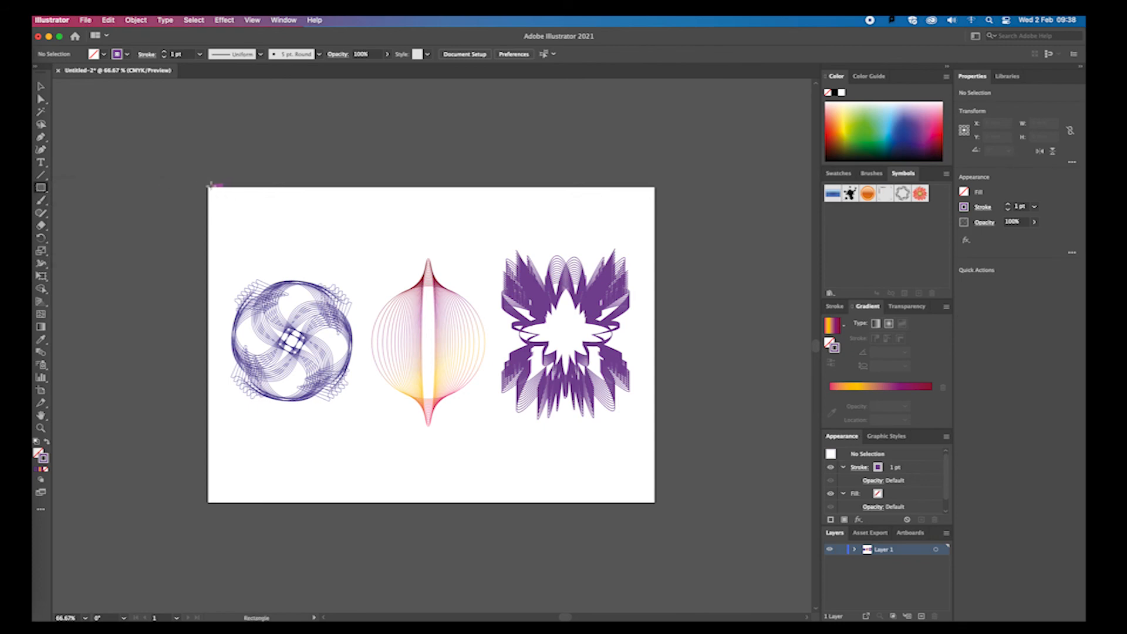
drag(211, 186, 655, 504)
click(47, 441)
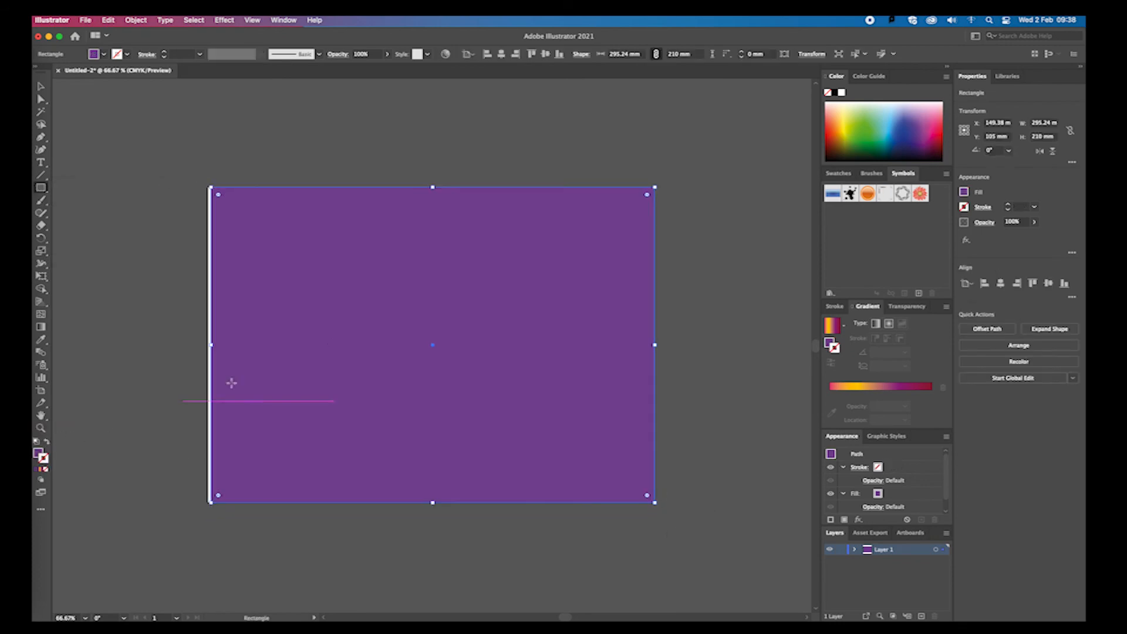
click(927, 150)
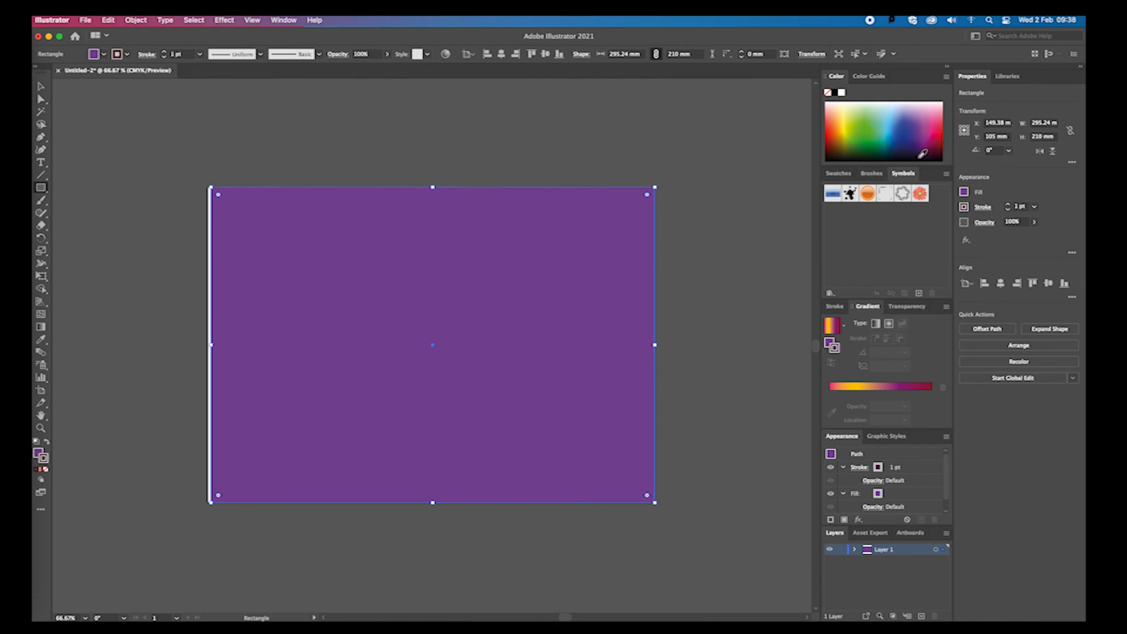
click(47, 442)
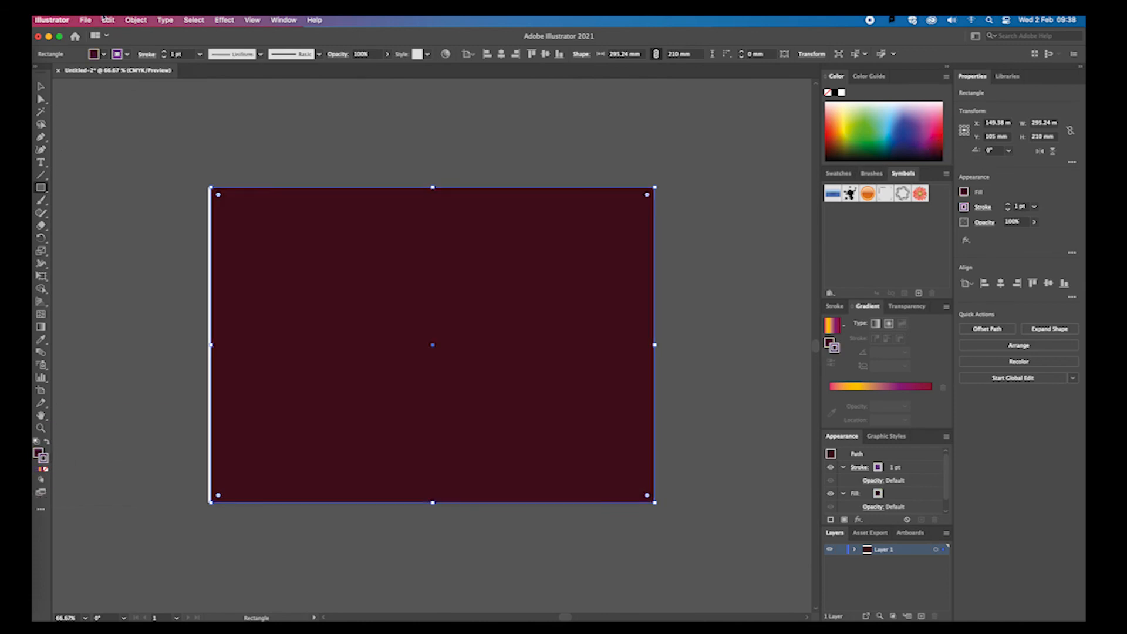
Send the maroon rectangle to the back, behind the three line patterns, and inspect the artwork up close.
click(136, 20)
mouse_move(193, 47)
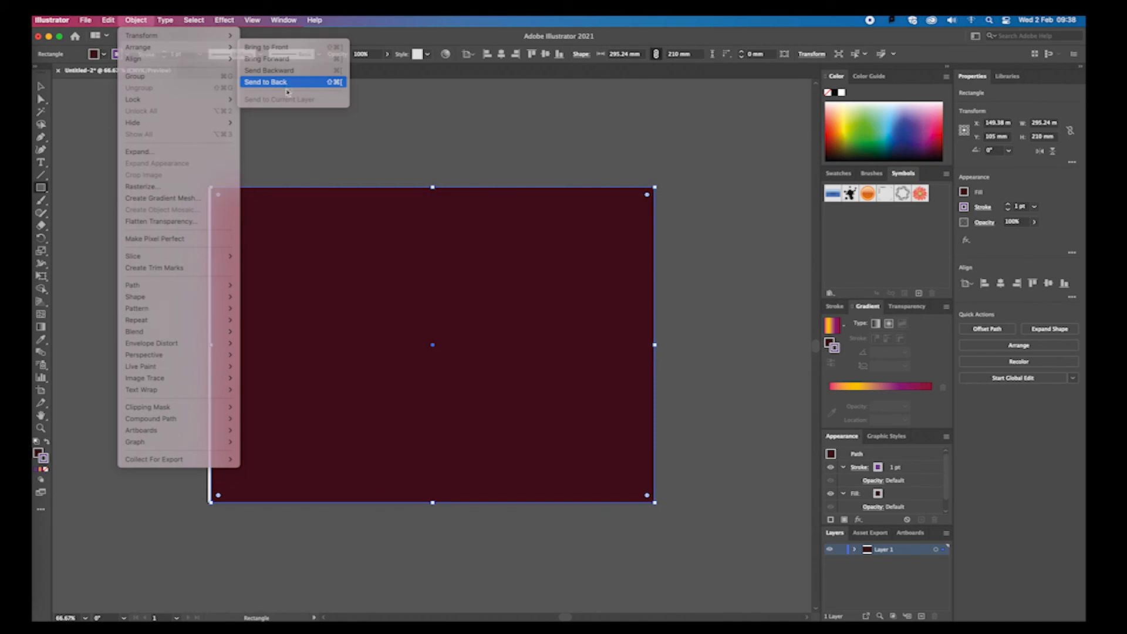
click(288, 82)
key(super+equal)
key(super+equal)
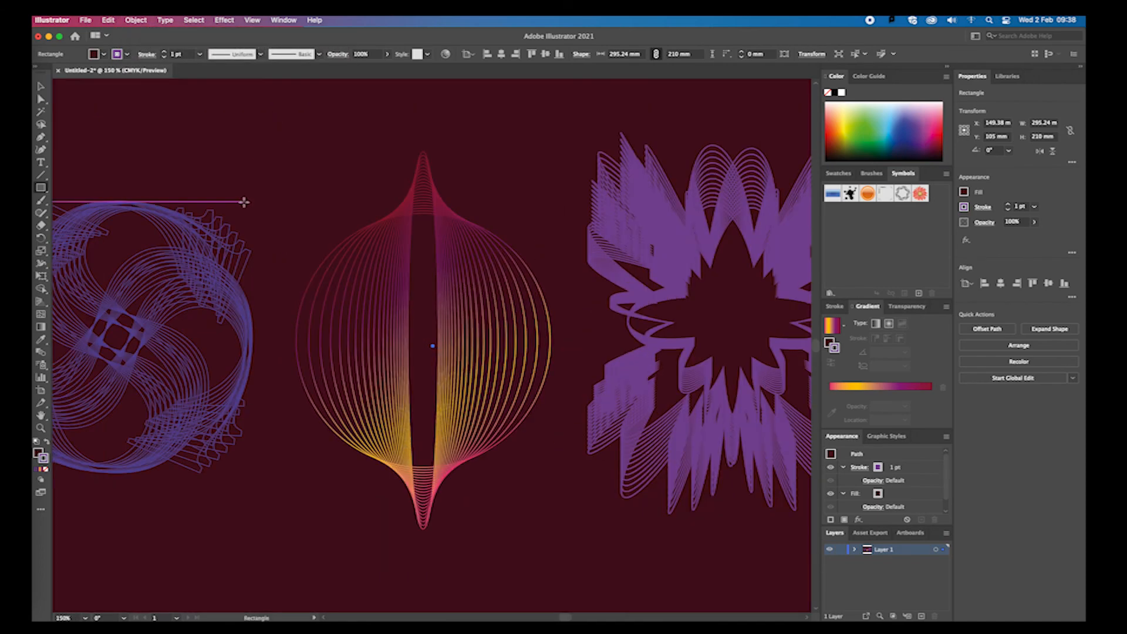
key(super+equal)
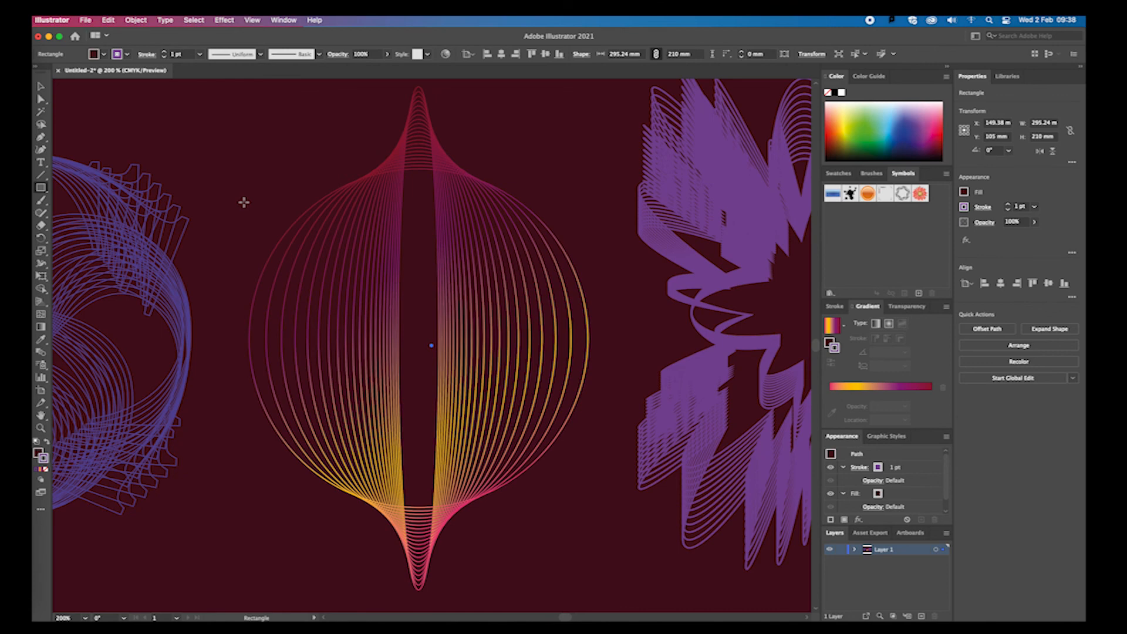